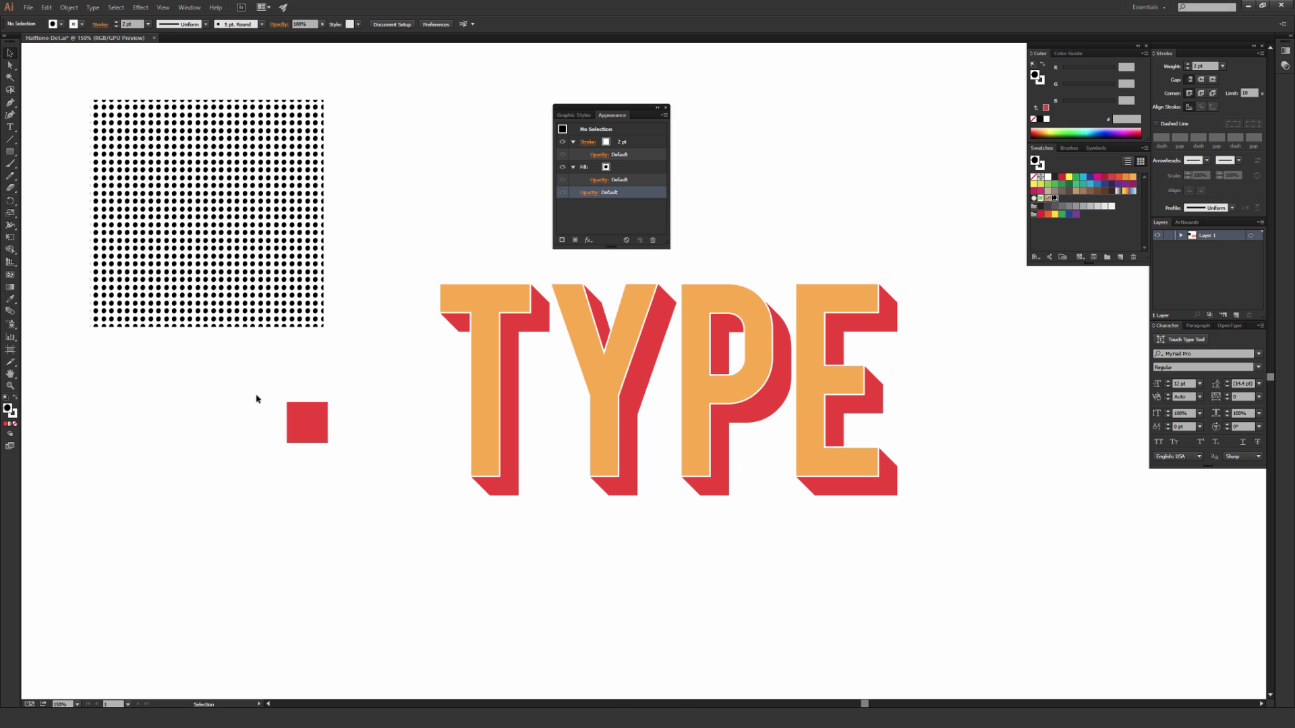
Move the black halftone dot sample slightly to the right.
{"action": "left_click_drag", "start_coordinate": [418, 96], "coordinate": [341, 190]}
{"action": "left_click", "coordinate": [344, 189]}
{"action": "left_click_drag", "start_coordinate": [201, 173], "coordinate": [246, 166]}
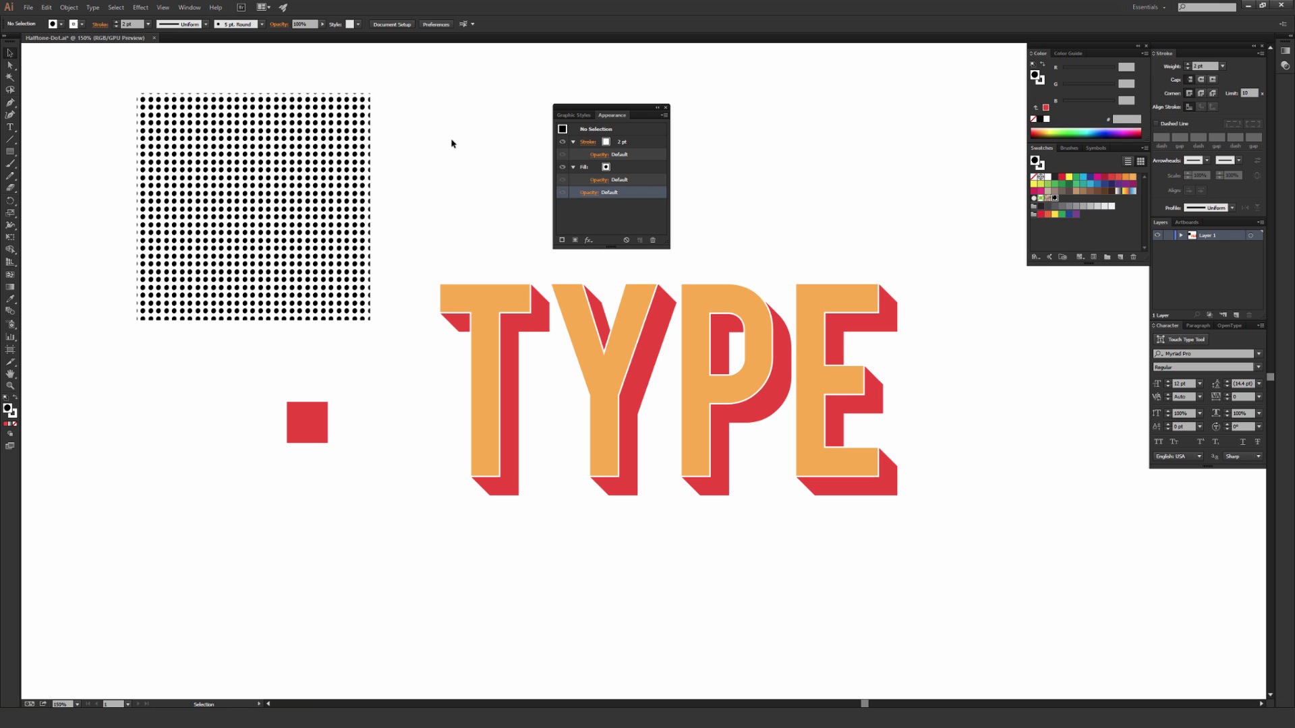
Show the Swatches and Appearance panels from the Window menu.
{"action": "left_click", "coordinate": [189, 7]}
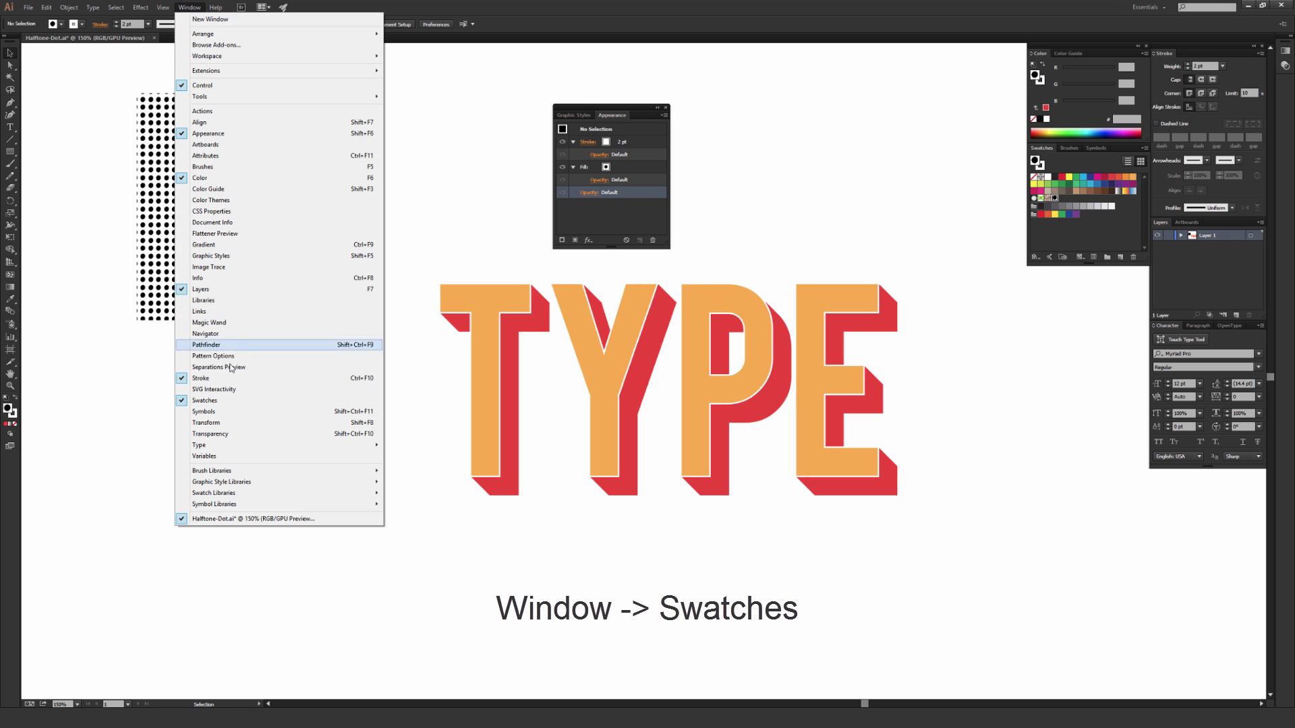
{"action": "left_click", "coordinate": [246, 407]}
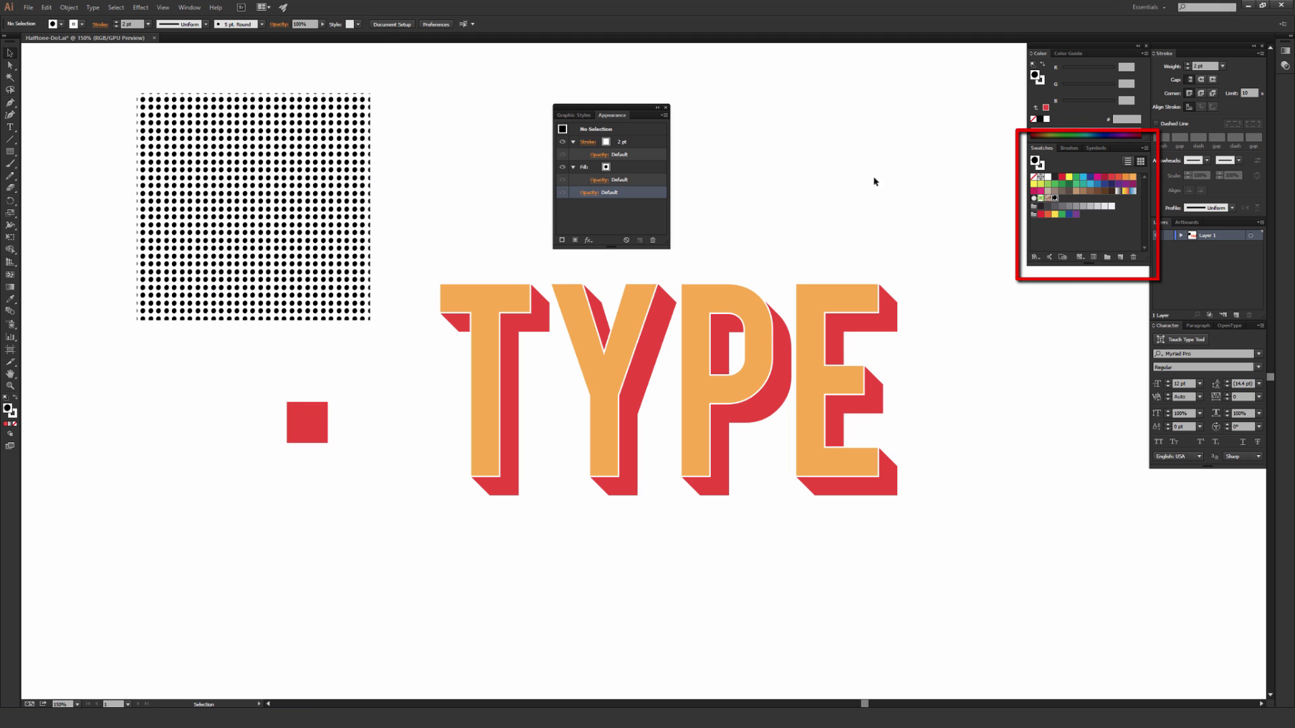
{"action": "left_click_drag", "start_coordinate": [605, 114], "coordinate": [614, 112]}
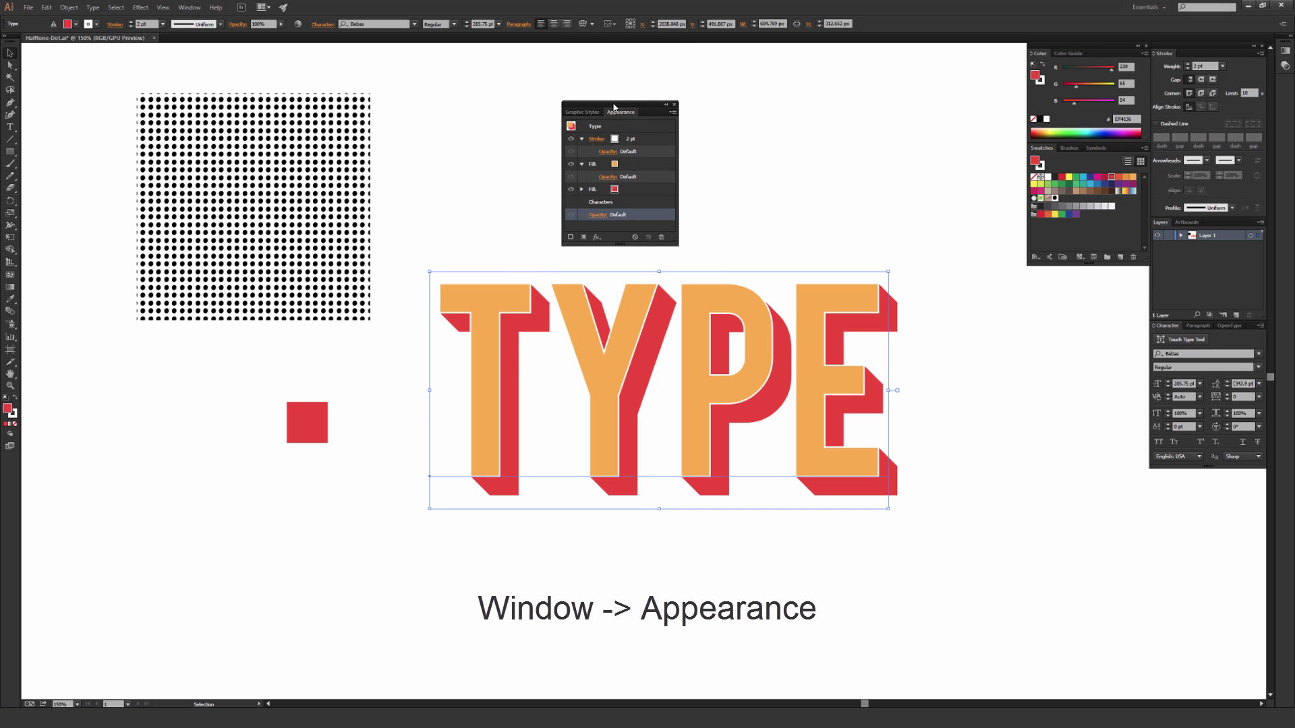
{"action": "left_click", "coordinate": [190, 8]}
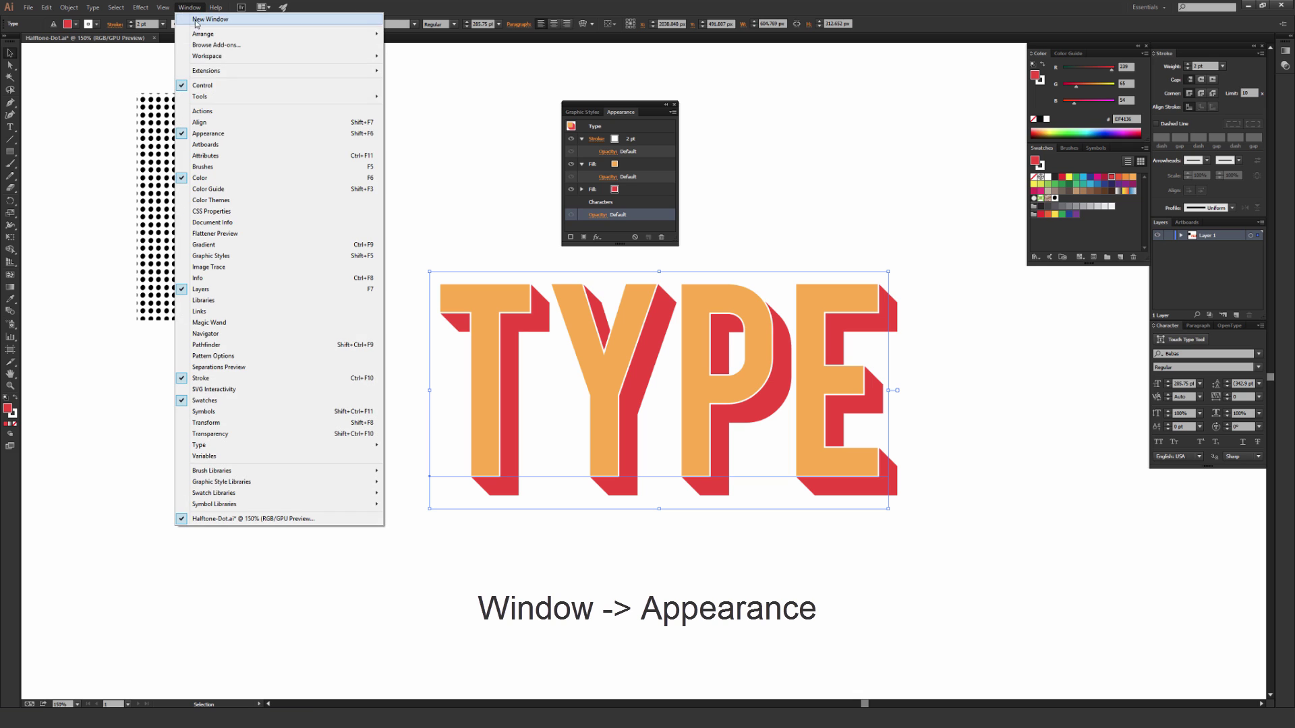
{"action": "left_click", "coordinate": [225, 137]}
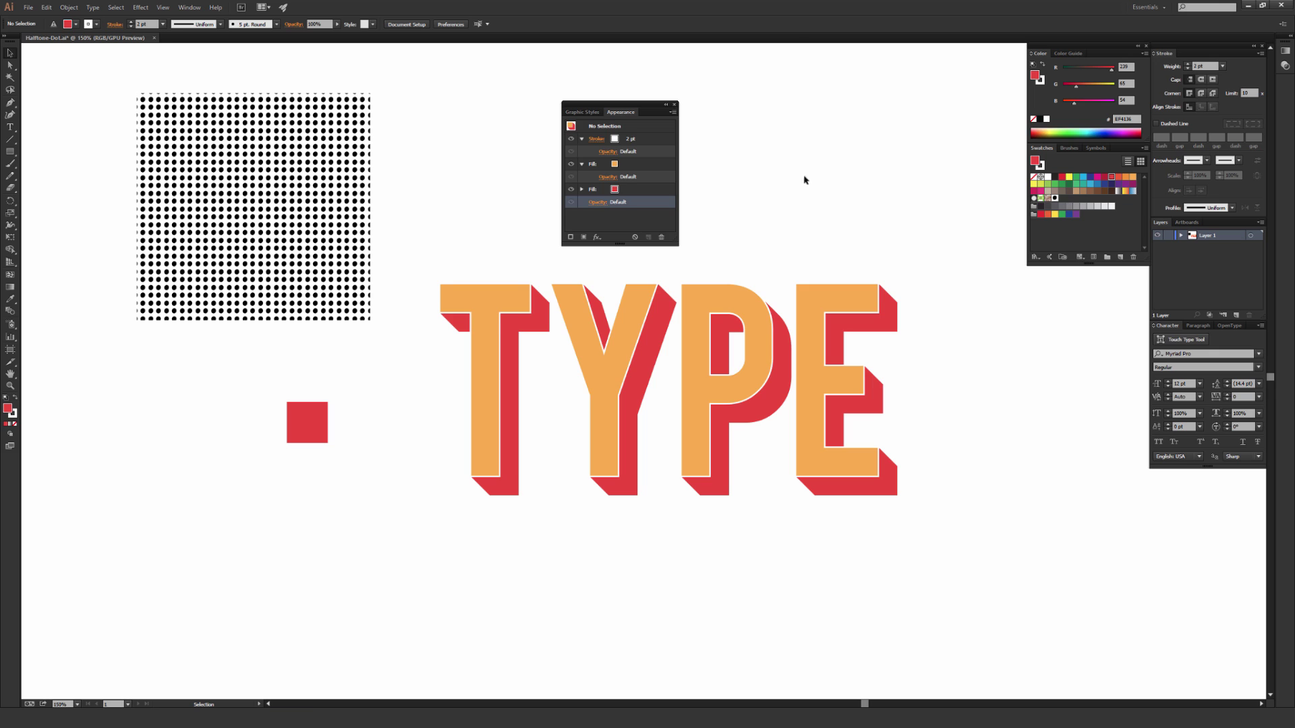
Draw a small, perfectly round red dot beside the red square with the Ellipse Tool.
{"action": "scroll", "coordinate": [298, 375], "scroll_direction": "up", "scroll_amount": 2}
{"action": "left_click_drag", "start_coordinate": [200, 408], "coordinate": [361, 552]}
{"action": "left_click", "coordinate": [403, 493]}
{"action": "left_click", "coordinate": [14, 154]}
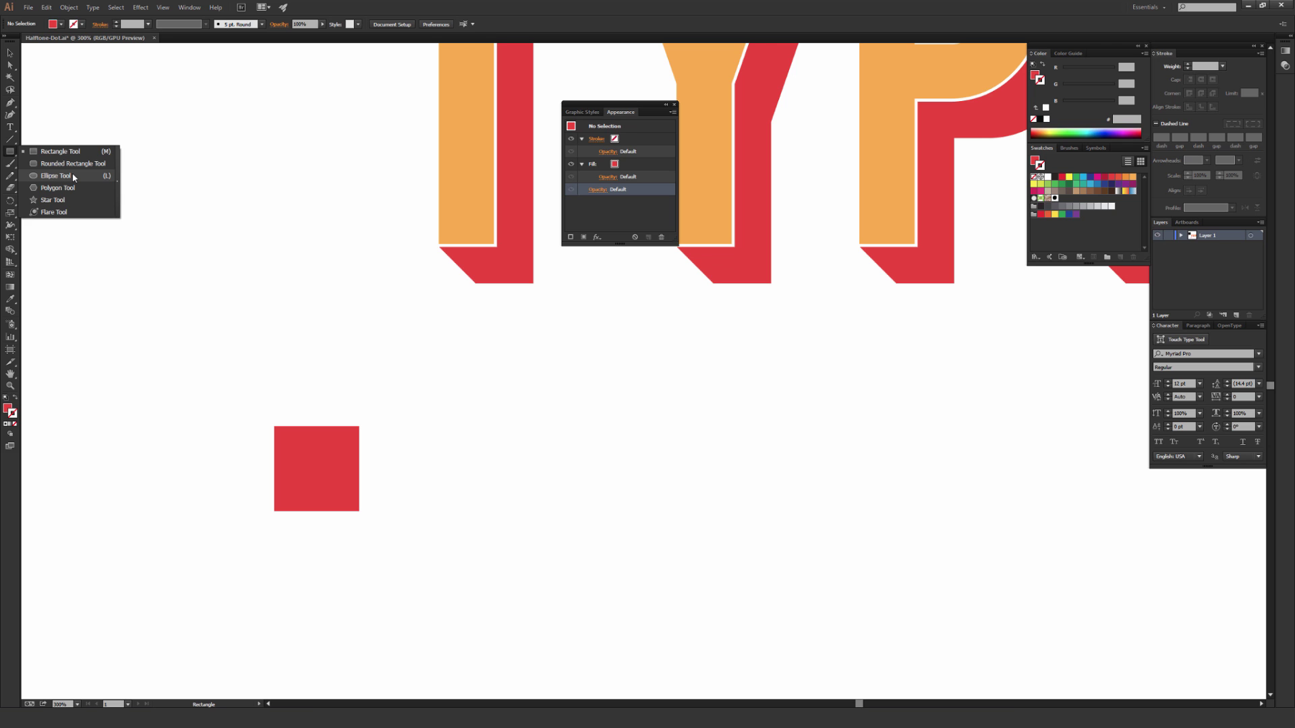
{"action": "left_click", "coordinate": [73, 177]}
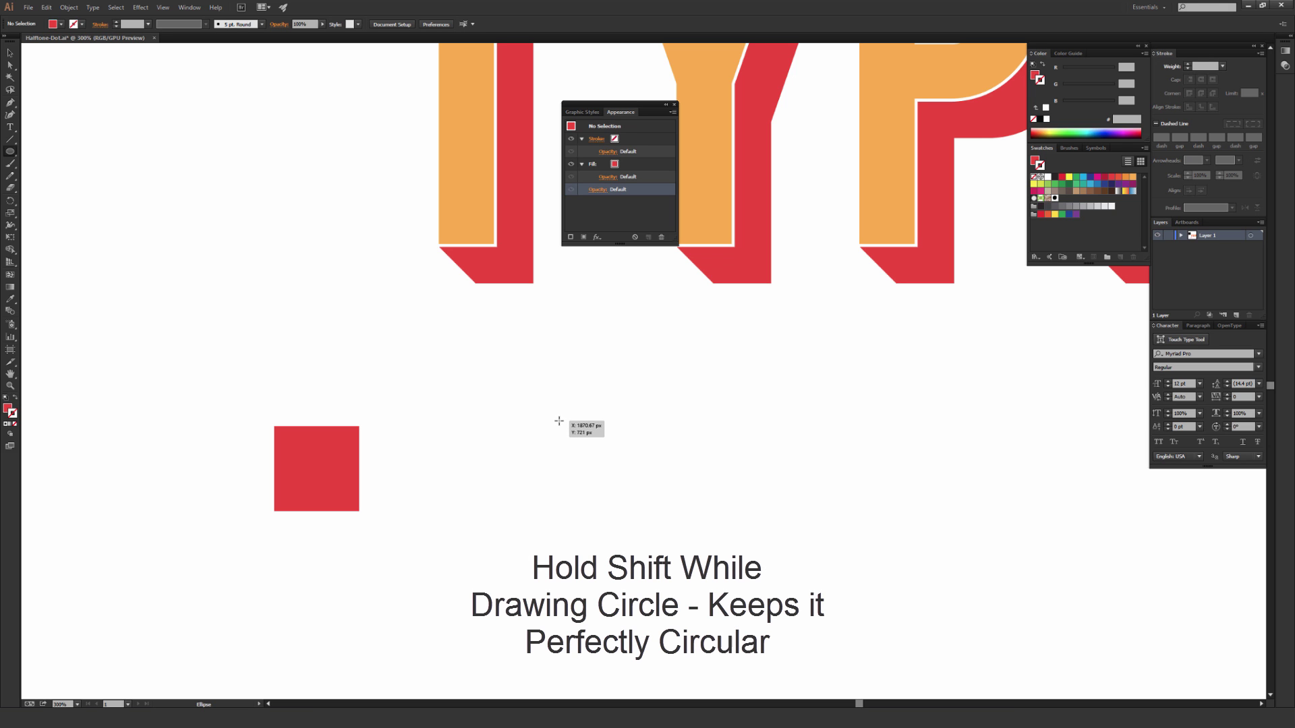
{"action": "left_click_drag", "start_coordinate": [560, 420], "coordinate": [763, 509]}
{"action": "key", "text": "v"}
{"action": "left_click", "coordinate": [532, 390]}
{"action": "key", "text": "a"}
{"action": "left_click", "coordinate": [616, 464]}
{"action": "key", "text": "ctrl+plus"}
{"action": "key", "text": "ctrl+plus"}
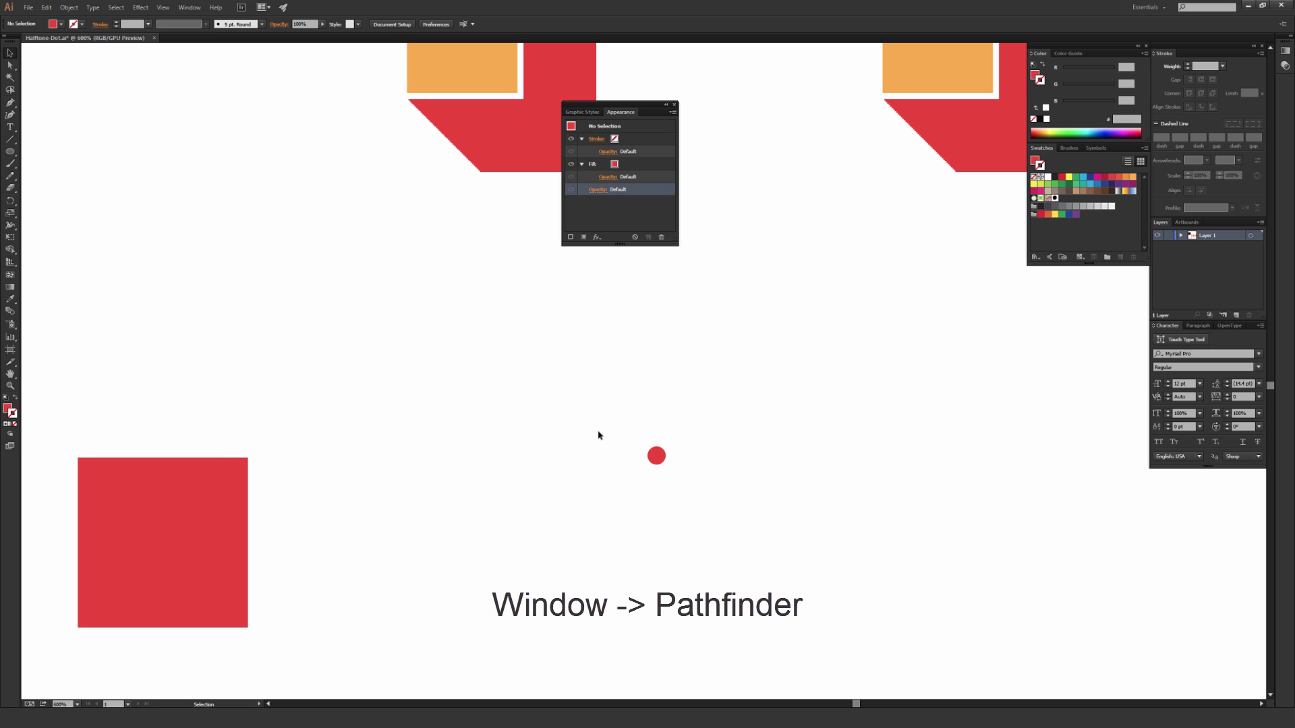
Float the Pathfinder/Align panel group over the canvas on its Align tab, then pick the Rectangle Tool.
{"action": "left_click", "coordinate": [188, 8]}
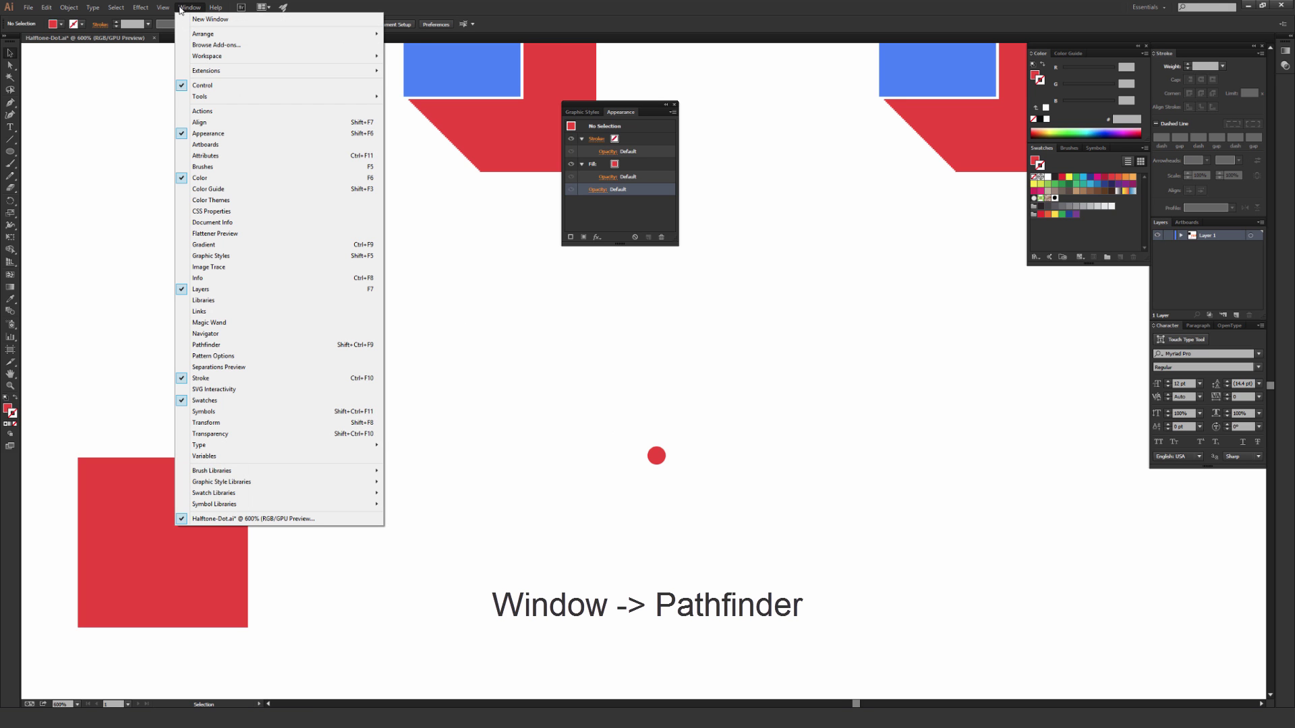
{"action": "left_click", "coordinate": [240, 345]}
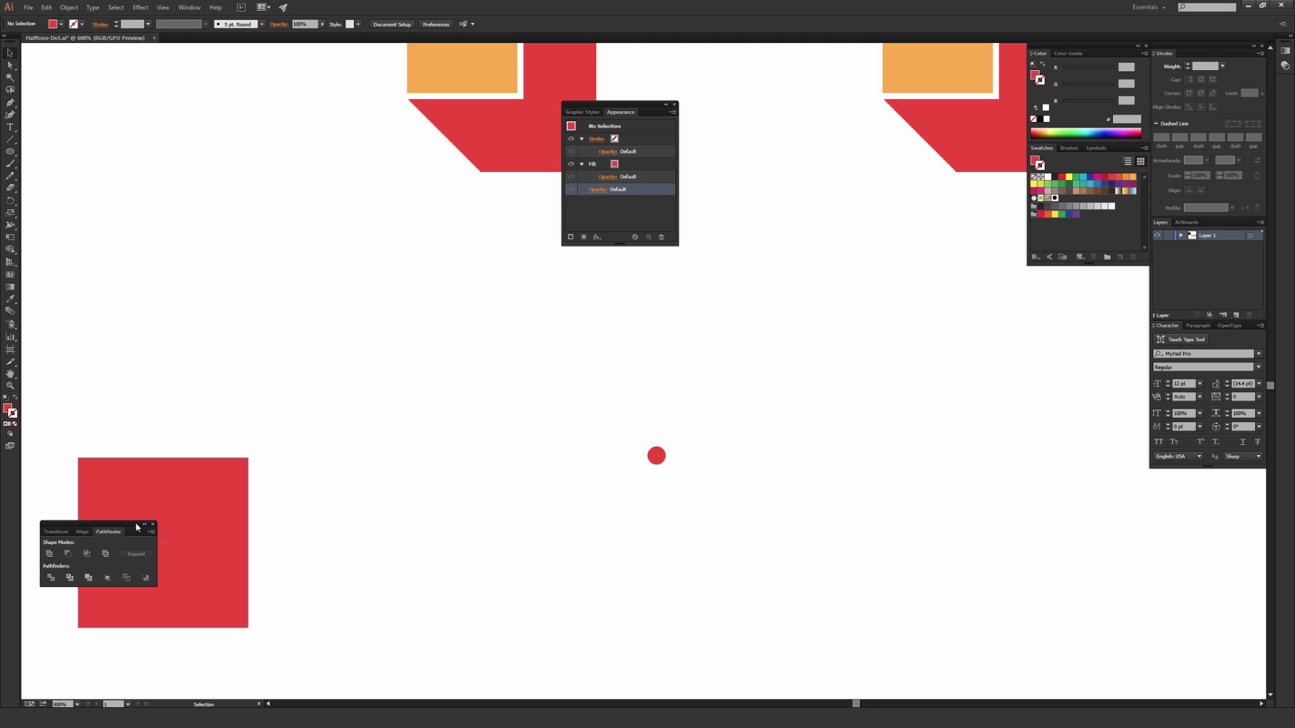
{"action": "left_click_drag", "start_coordinate": [84, 530], "coordinate": [288, 319]}
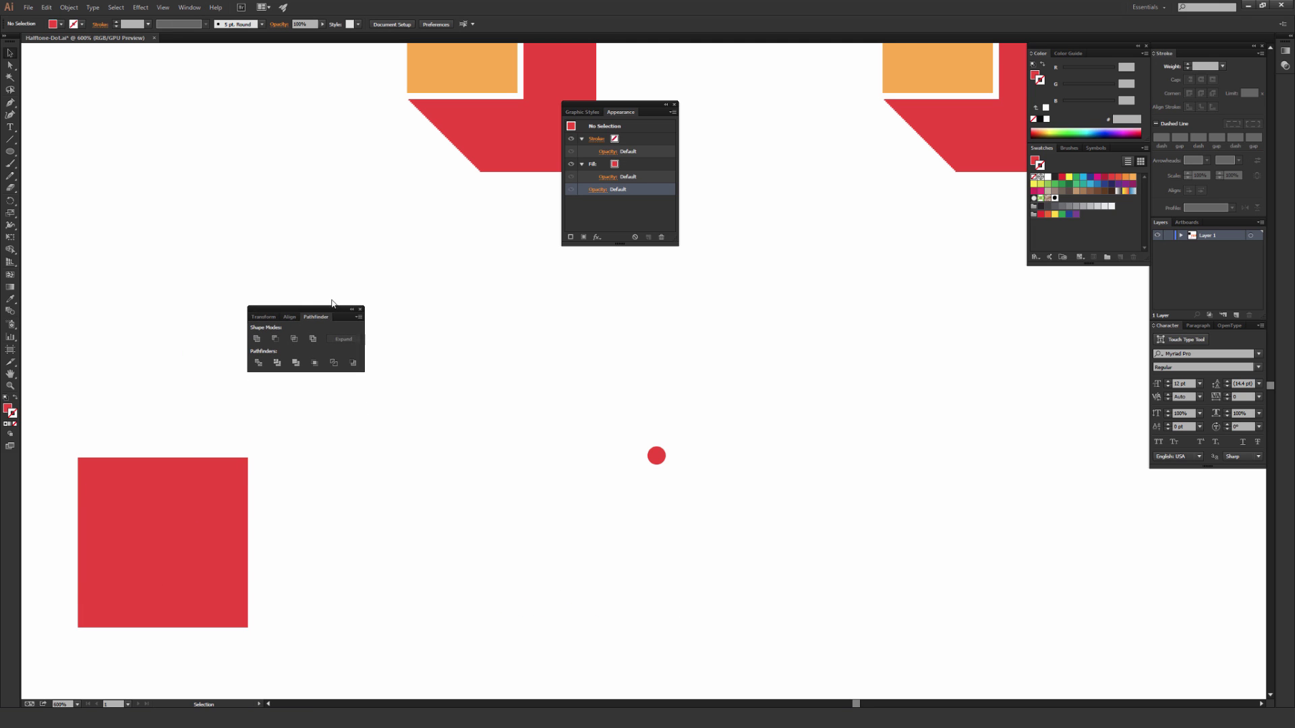
{"action": "left_click", "coordinate": [289, 317]}
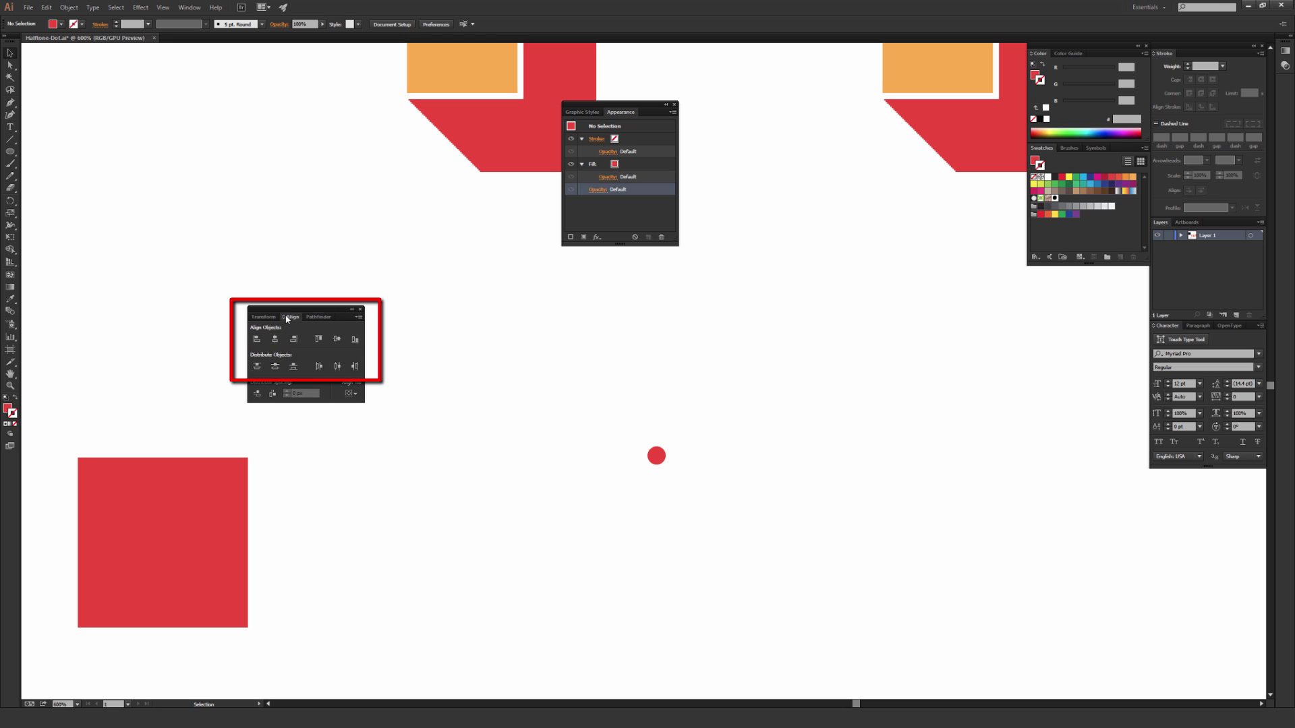
{"action": "left_click", "coordinate": [12, 155]}
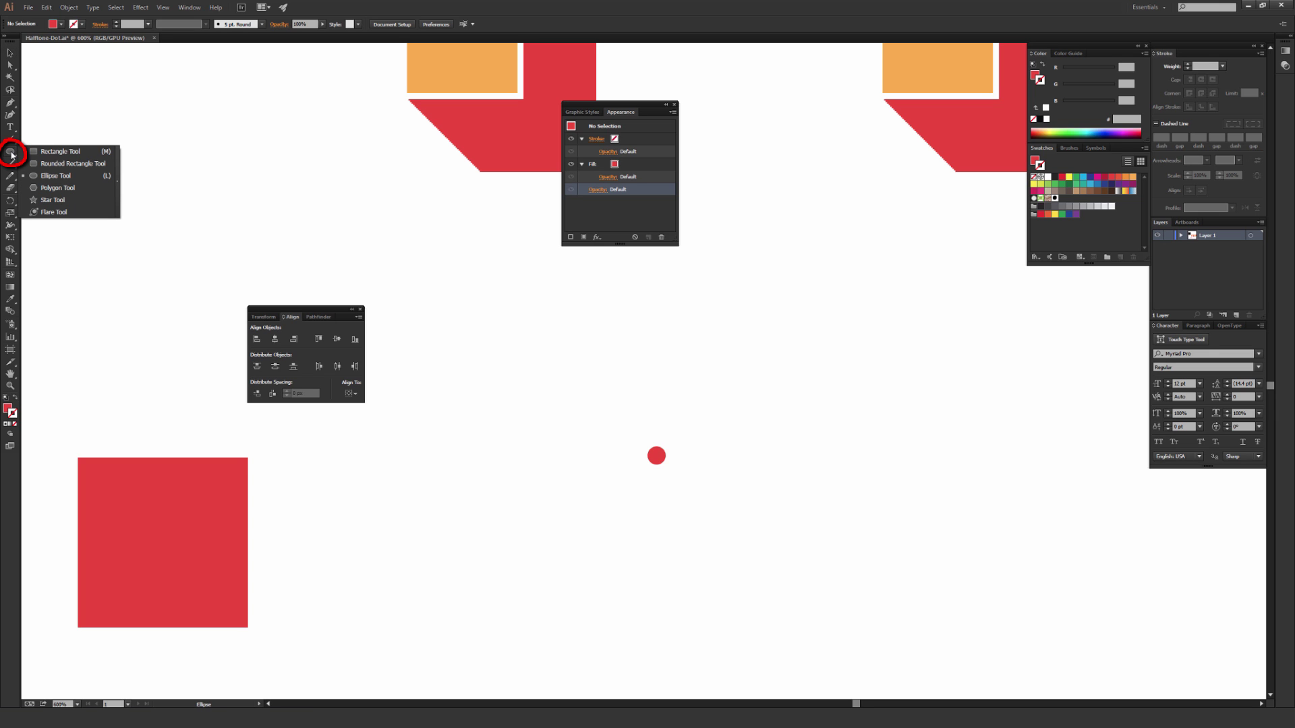
{"action": "left_click", "coordinate": [74, 152]}
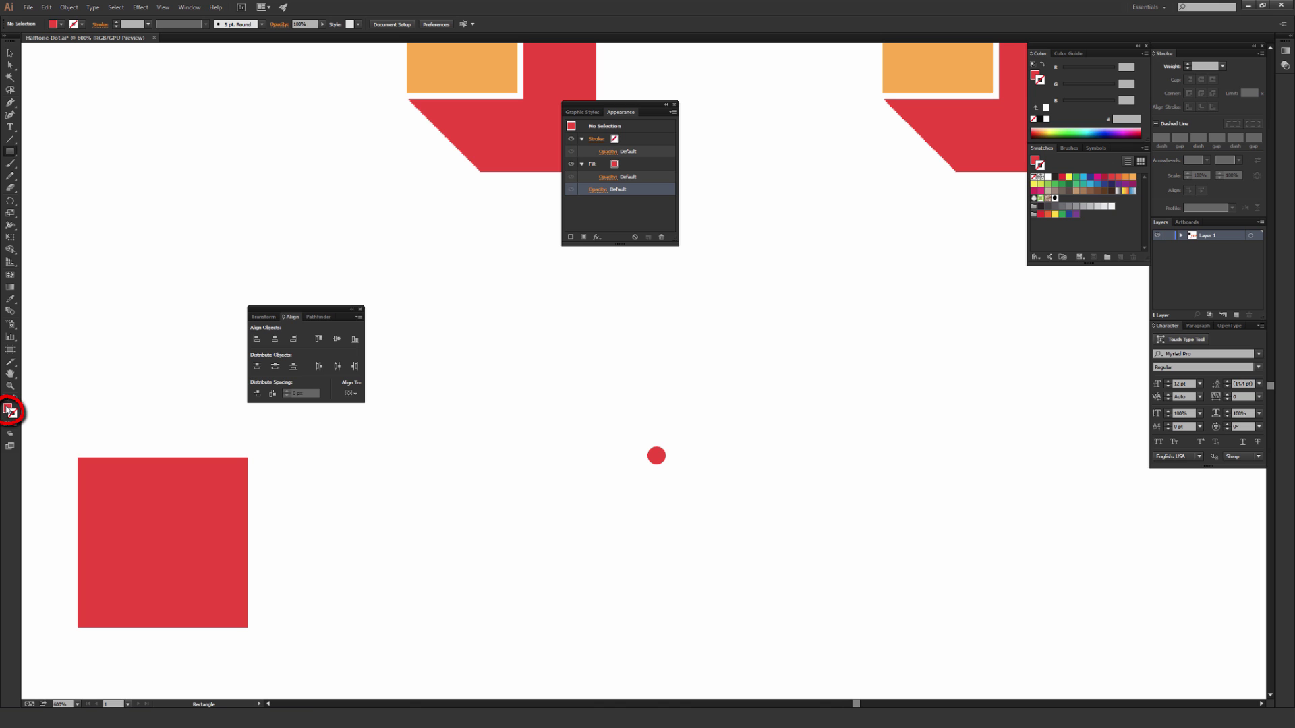
Set the fill colour to black in the Color Picker.
{"action": "double_click", "coordinate": [8, 409]}
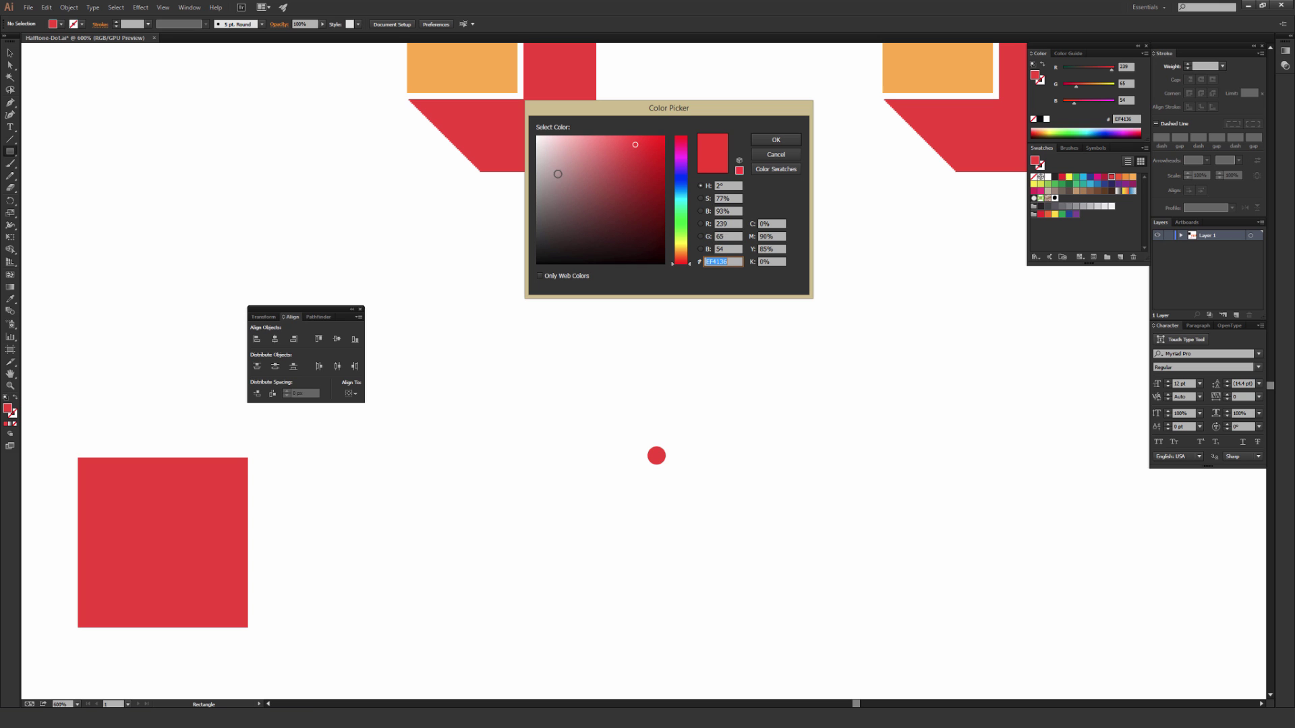
{"action": "left_click", "coordinate": [541, 217]}
{"action": "left_click_drag", "start_coordinate": [537, 231], "coordinate": [523, 277]}
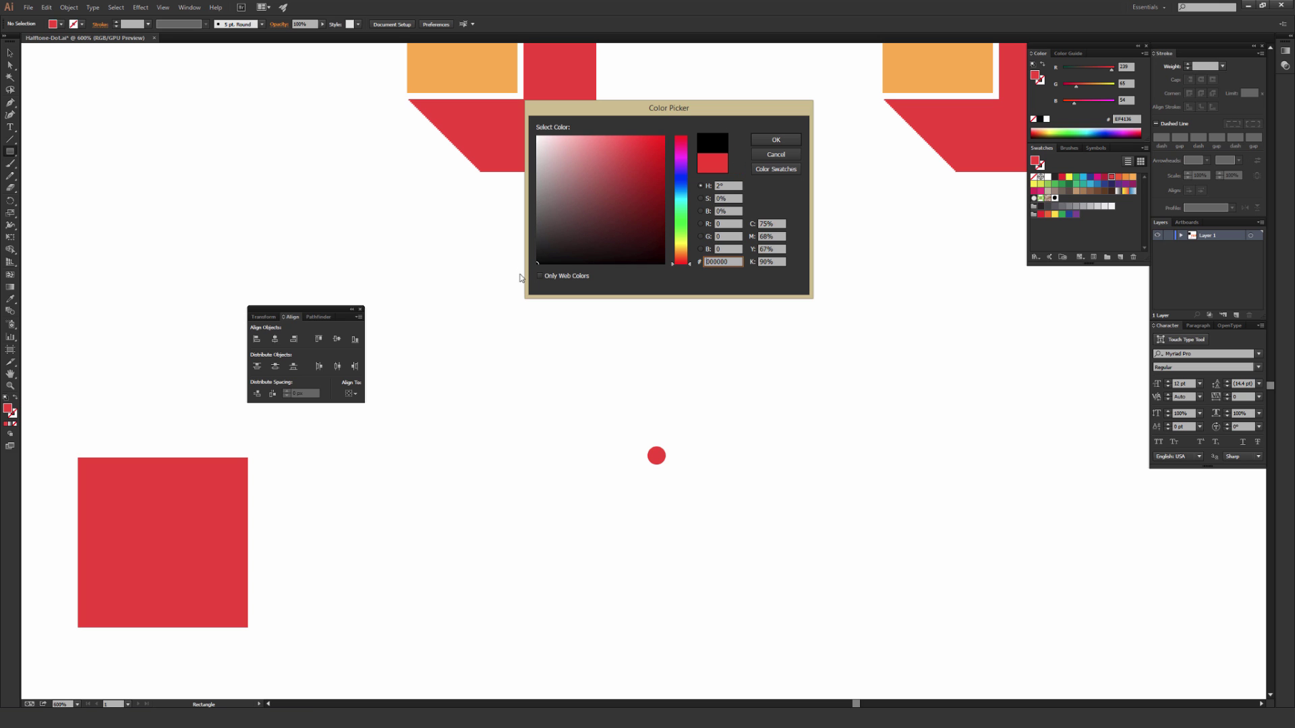
{"action": "left_click", "coordinate": [775, 140]}
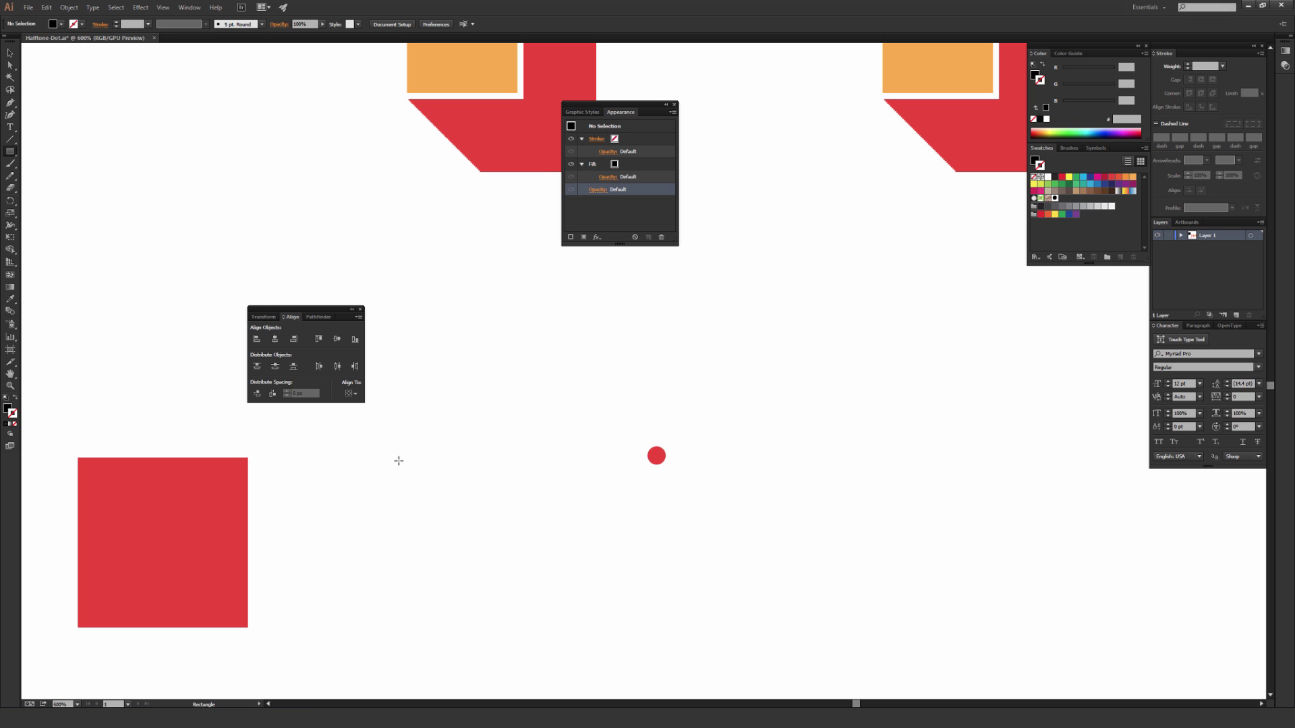
{"action": "key", "text": "v"}
{"action": "left_click", "coordinate": [657, 457]}
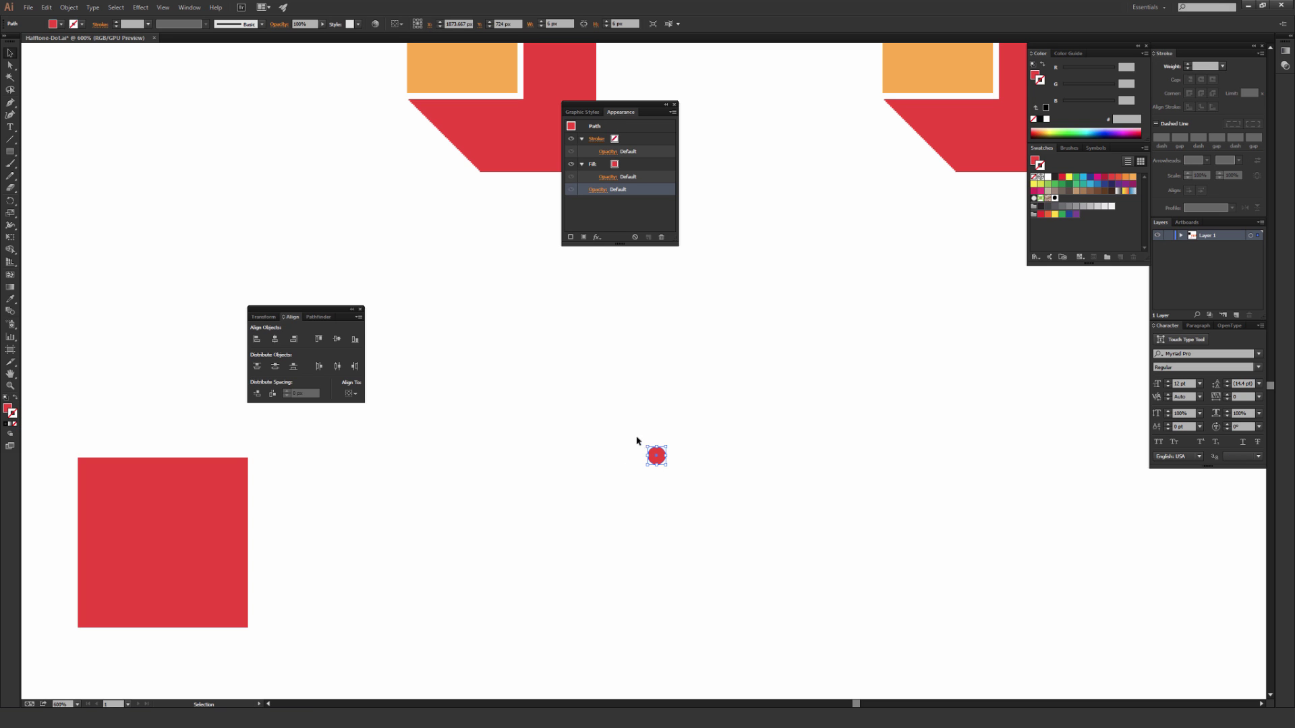
{"action": "left_click", "coordinate": [592, 400]}
{"action": "double_click", "coordinate": [7, 409]}
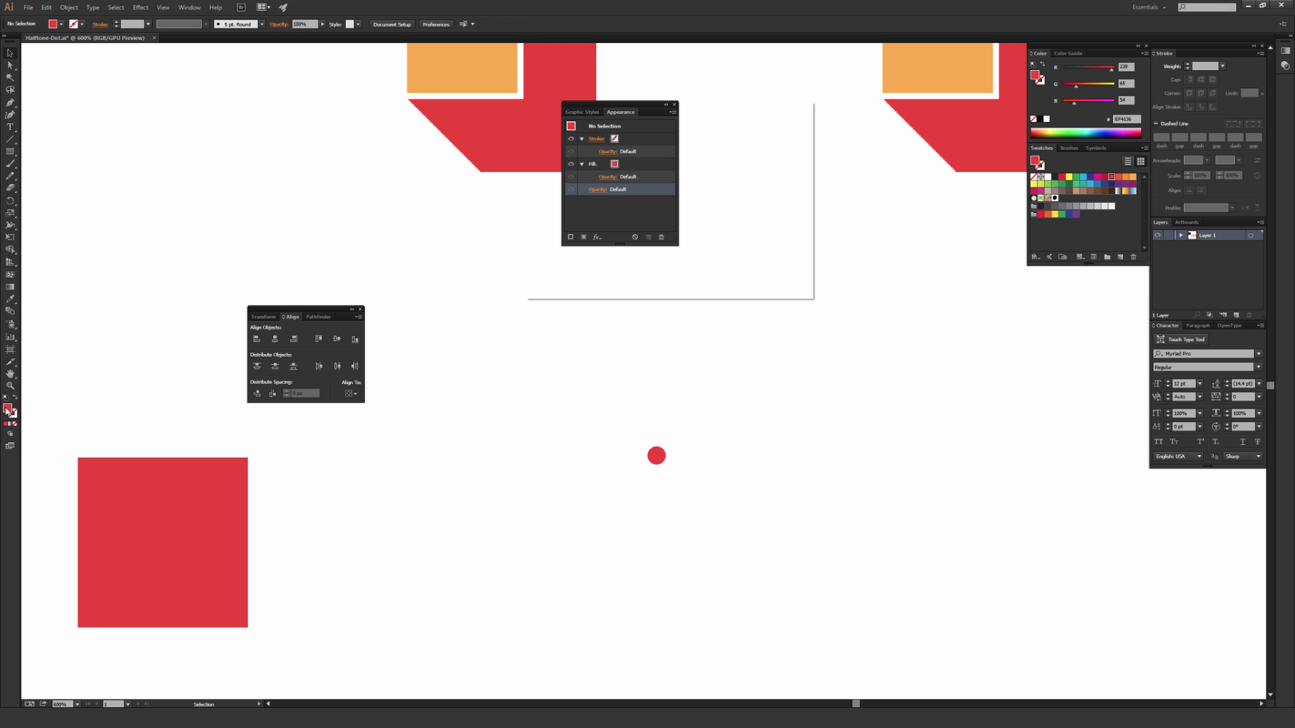
{"action": "left_click_drag", "start_coordinate": [533, 260], "coordinate": [514, 277]}
{"action": "key", "text": "Return"}
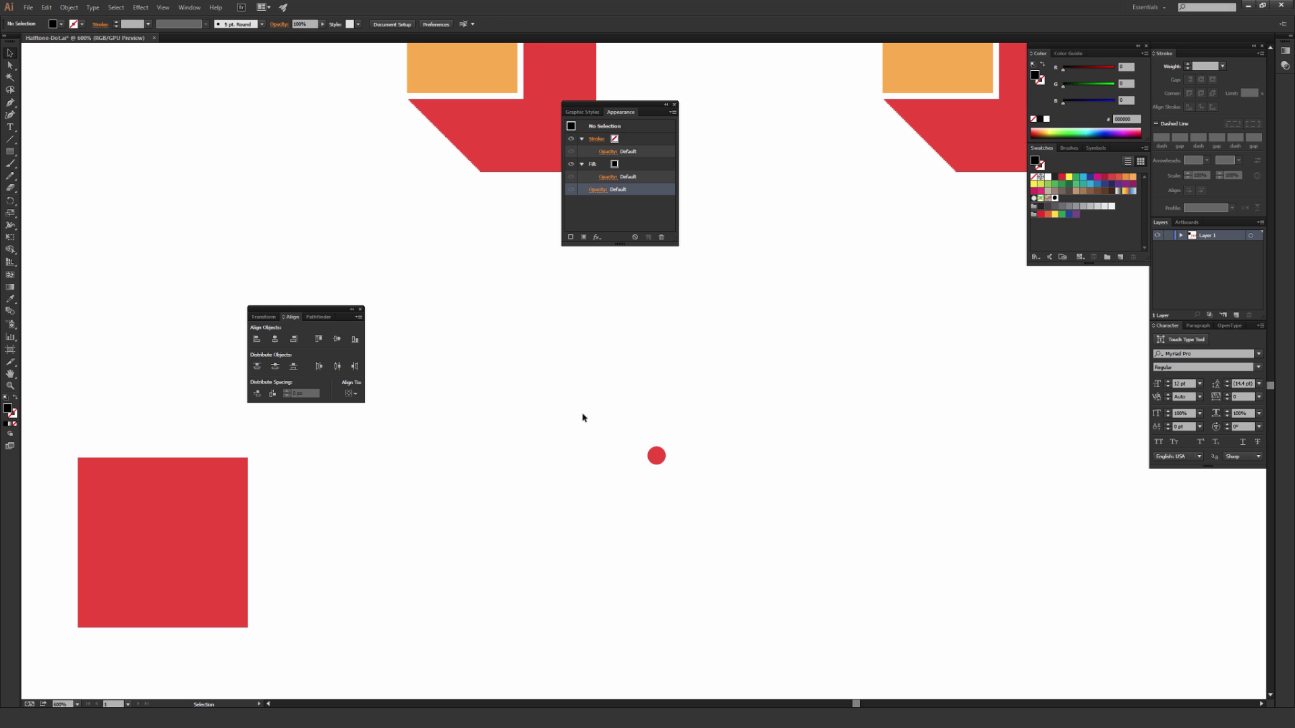
Draw a small black, stroke-free square around the red dot.
{"action": "key", "text": "m"}
{"action": "left_click", "coordinate": [13, 414]}
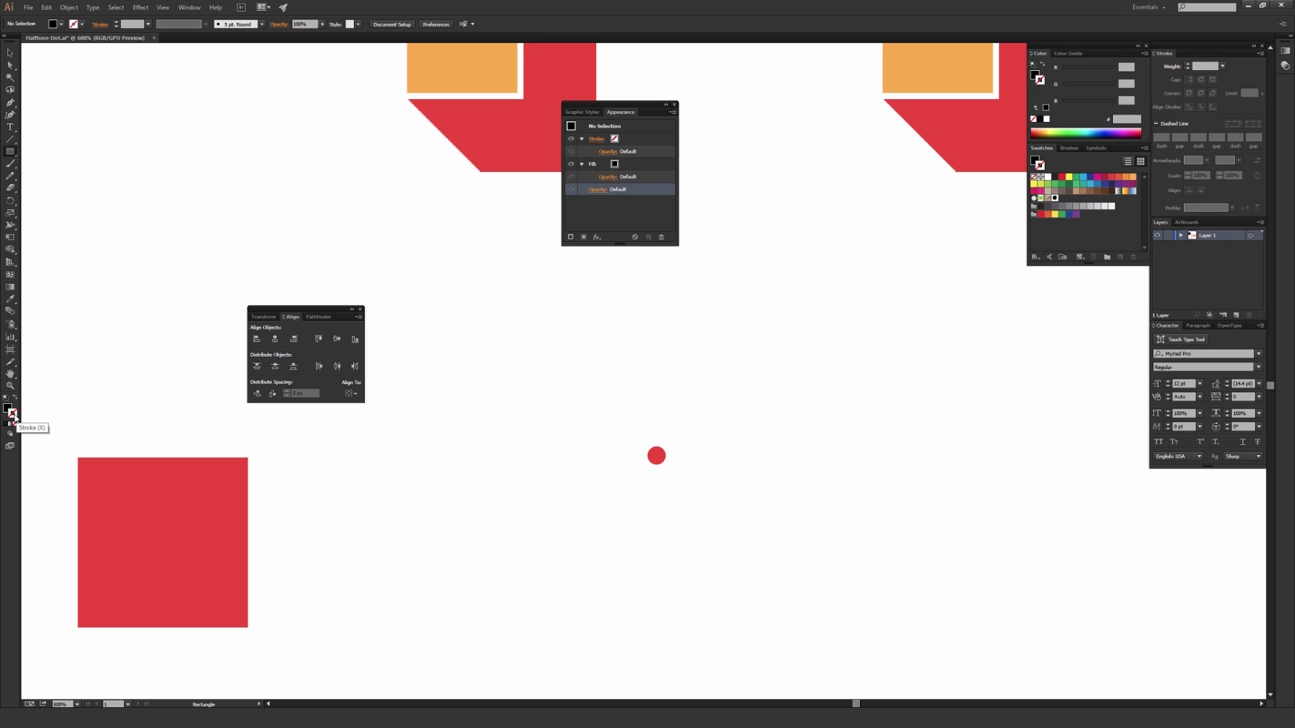
{"action": "left_click", "coordinate": [14, 425]}
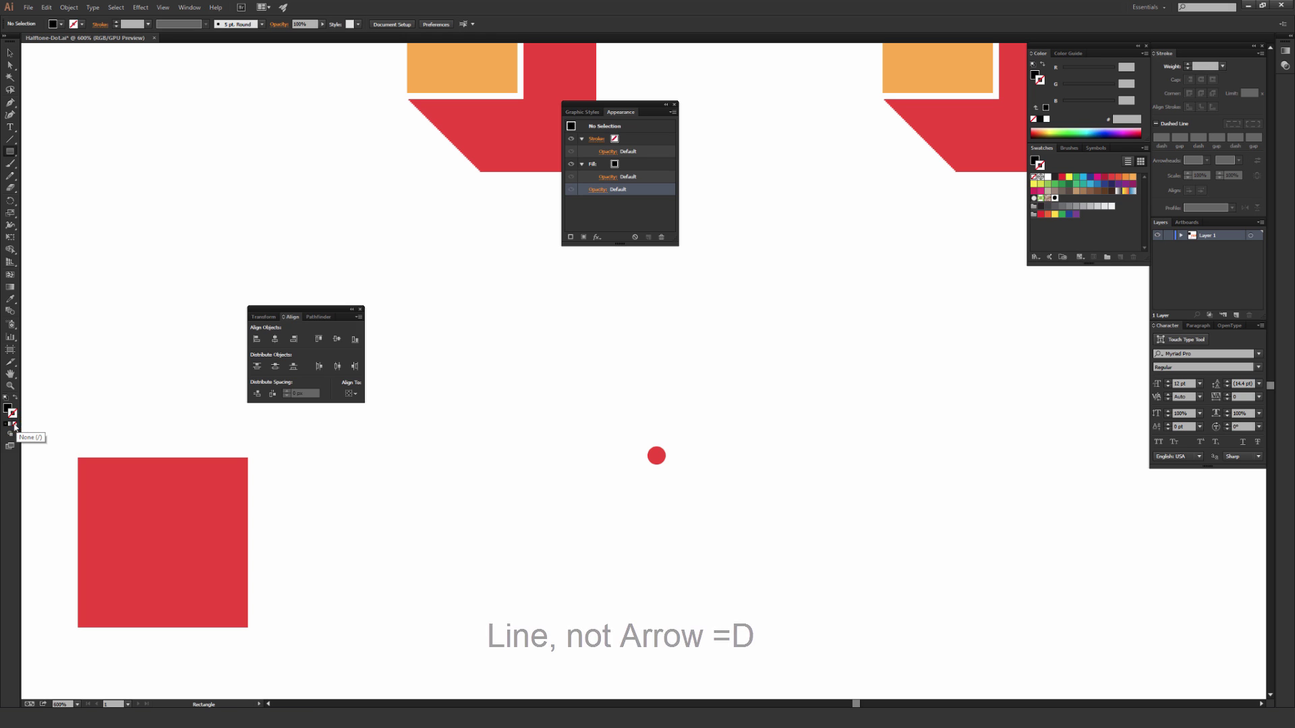
{"action": "left_click", "coordinate": [8, 408]}
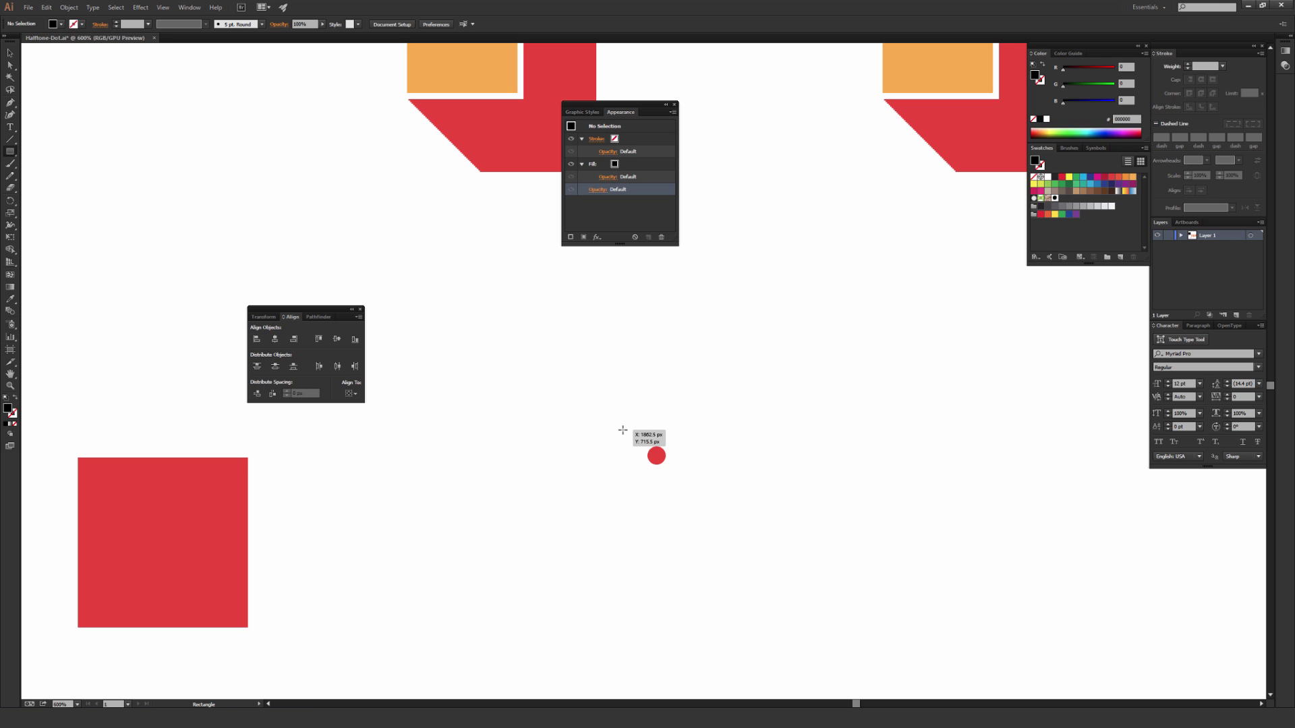
{"action": "left_click_drag", "start_coordinate": [622, 431], "coordinate": [686, 485]}
Send the black square behind the red dot.
{"action": "key", "text": "v"}
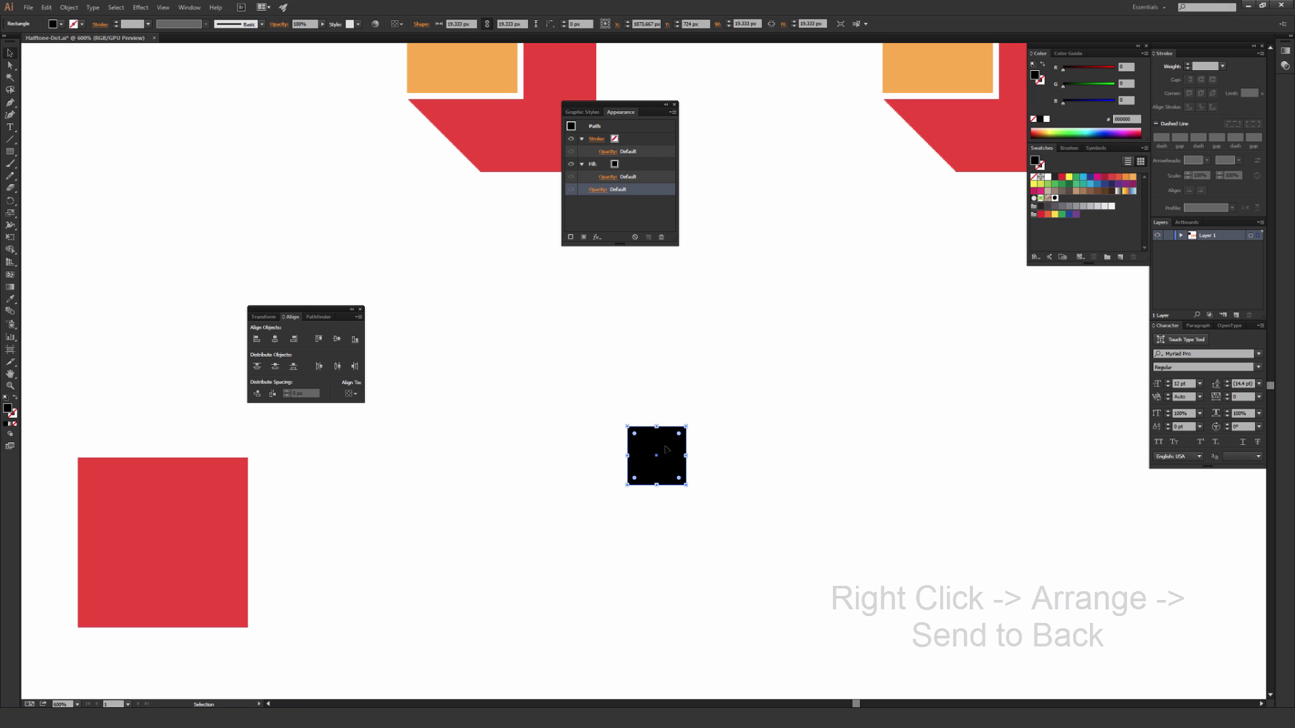
{"action": "right_click", "coordinate": [666, 447]}
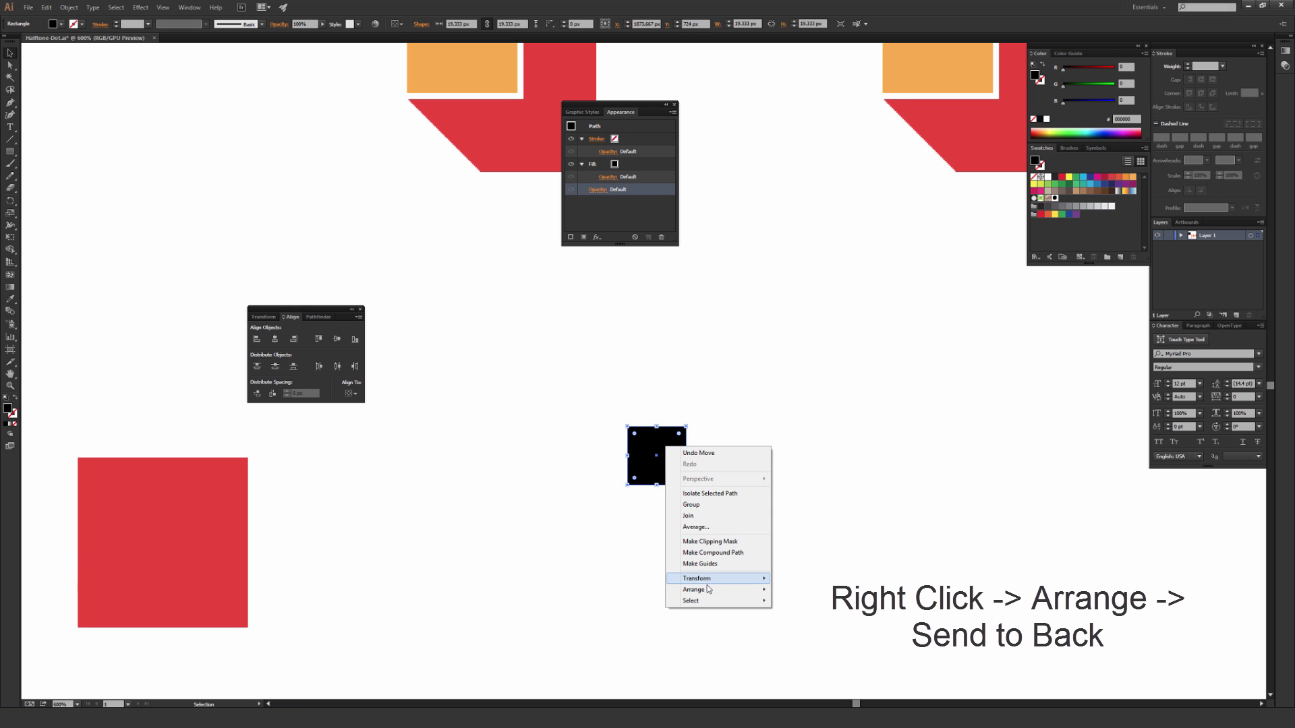
{"action": "mouse_move", "coordinate": [698, 589]}
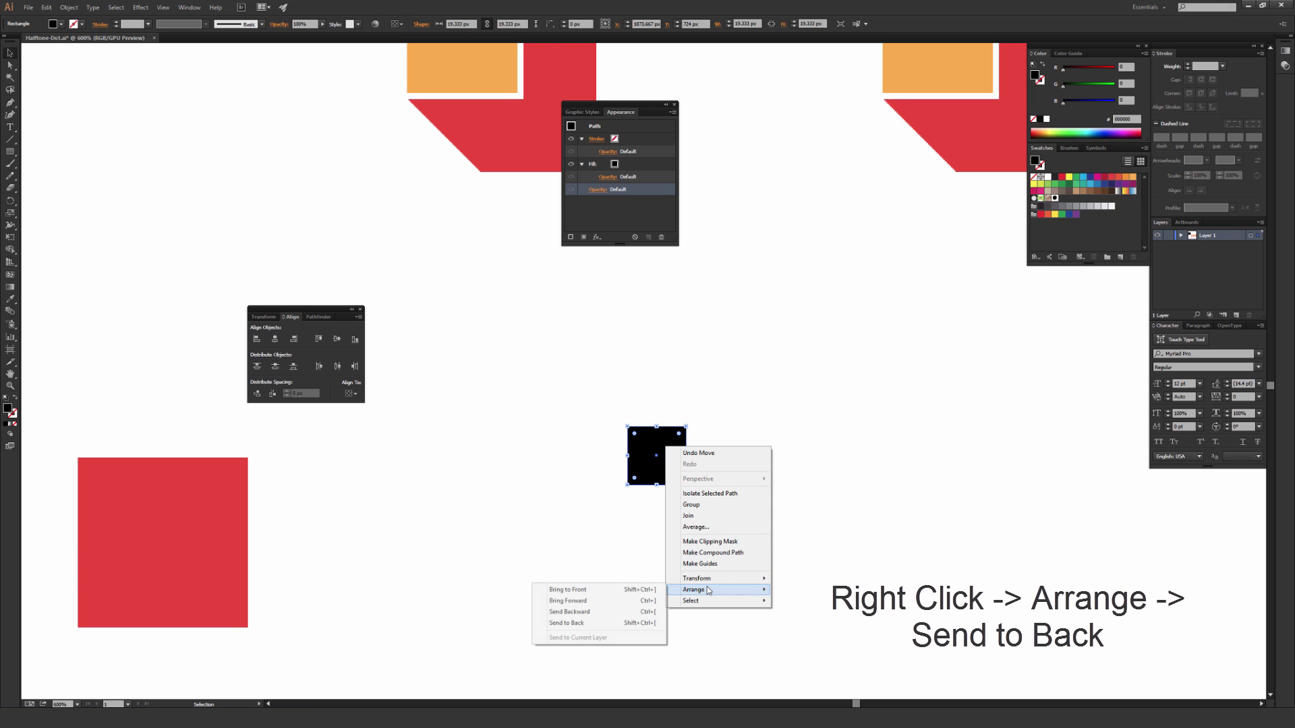
{"action": "left_click", "coordinate": [595, 623]}
{"action": "left_click_drag", "start_coordinate": [537, 346], "coordinate": [727, 552]}
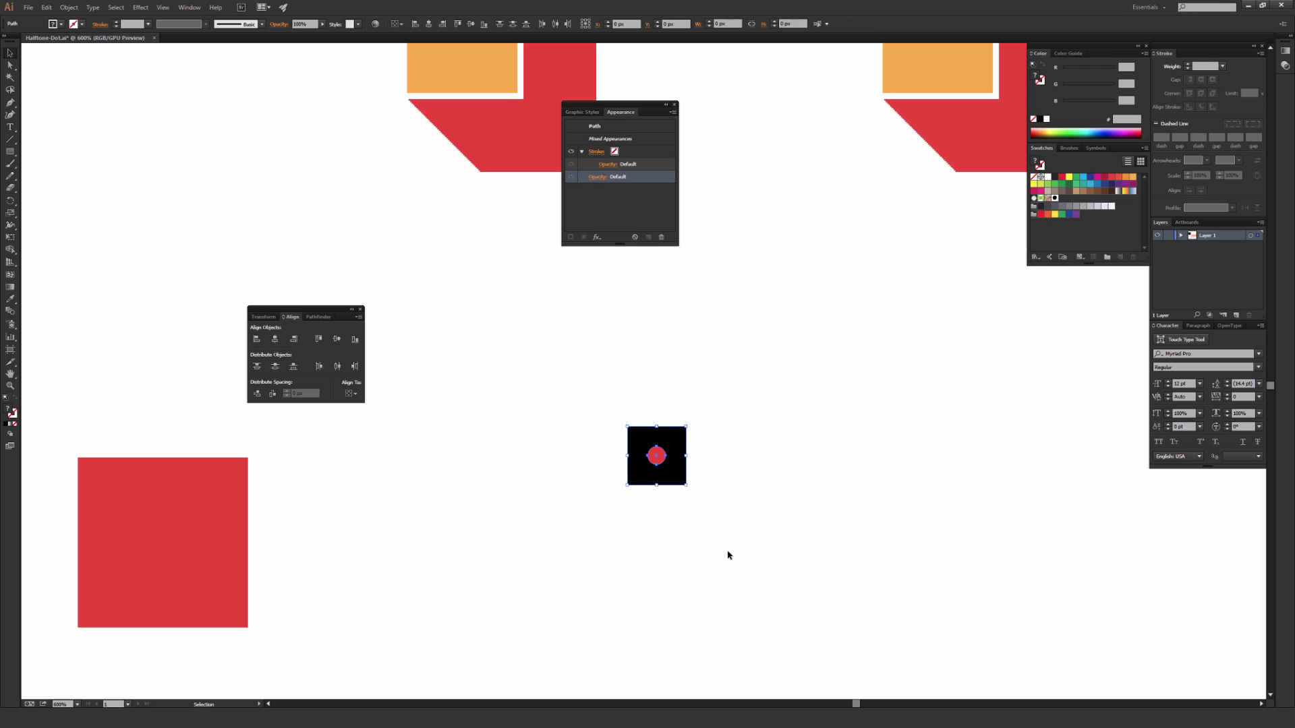
{"action": "left_click", "coordinate": [777, 437]}
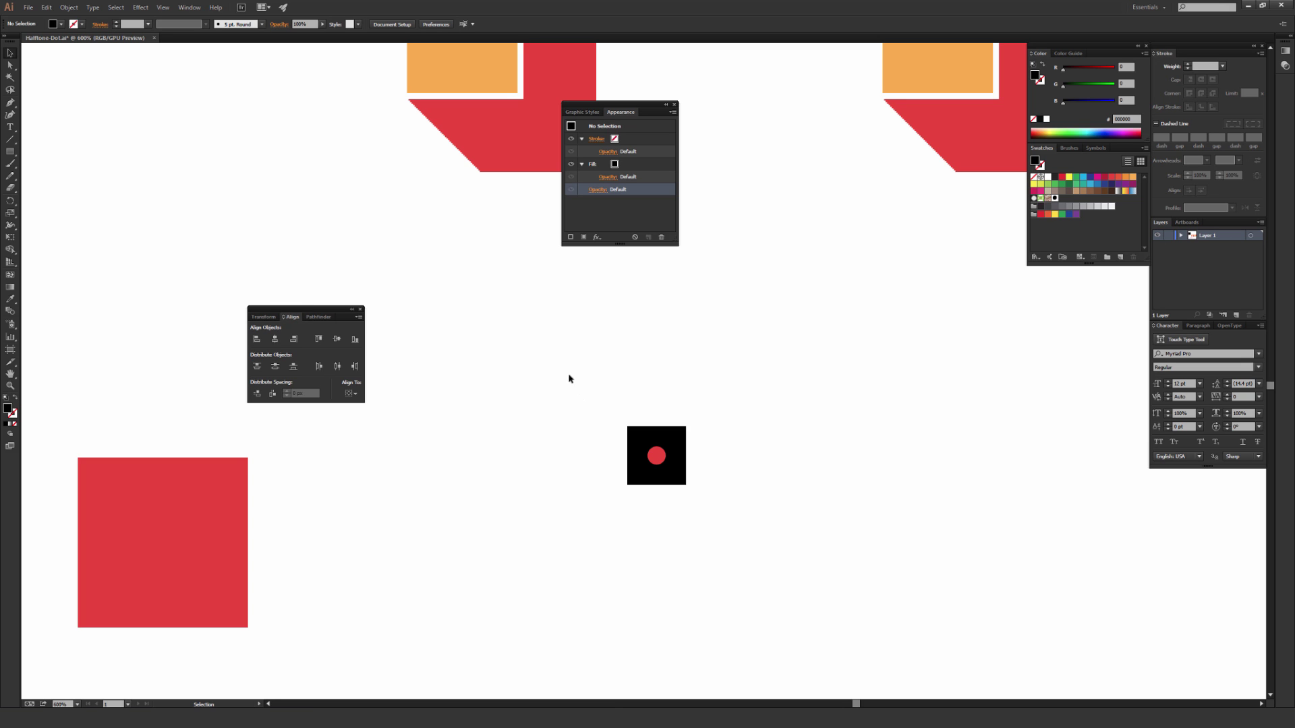
Select the dot and square together and align their centres with Vertical Distribute Center.
{"action": "left_click_drag", "start_coordinate": [529, 374], "coordinate": [708, 520]}
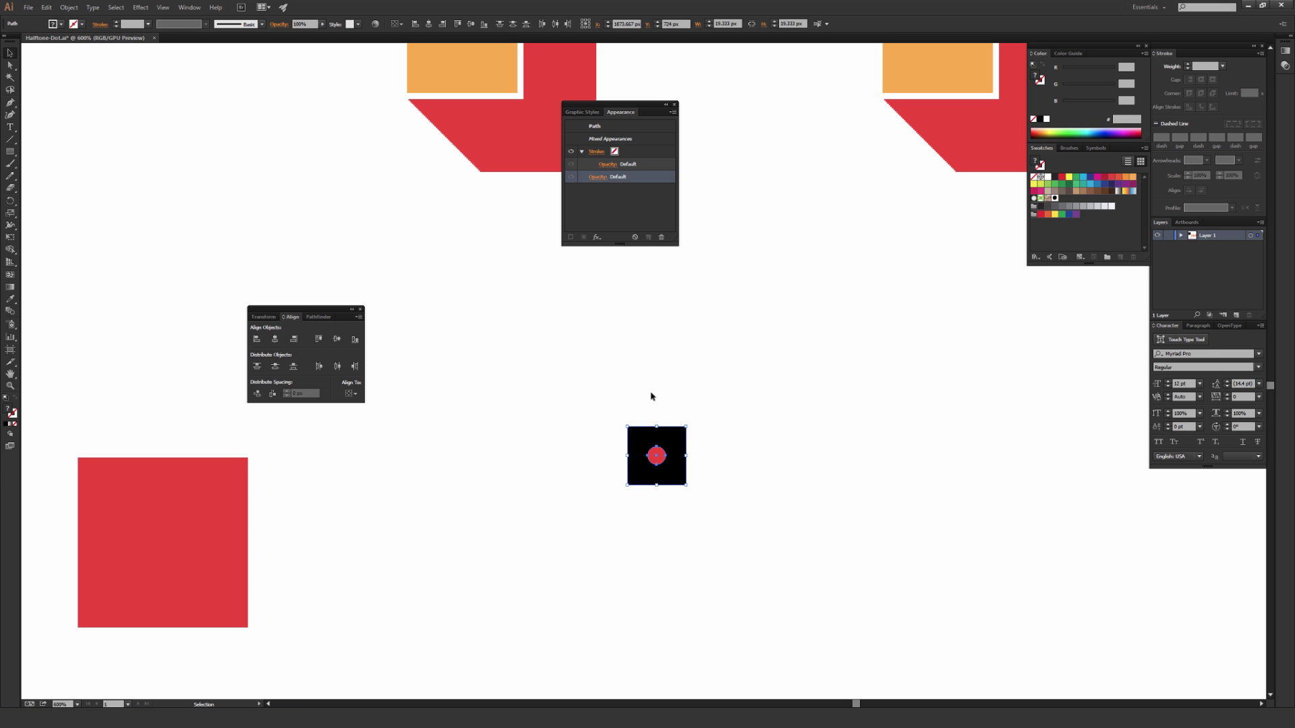
{"action": "left_click", "coordinate": [276, 367]}
{"action": "left_click", "coordinate": [565, 403]}
{"action": "key", "text": "ctrl+plus"}
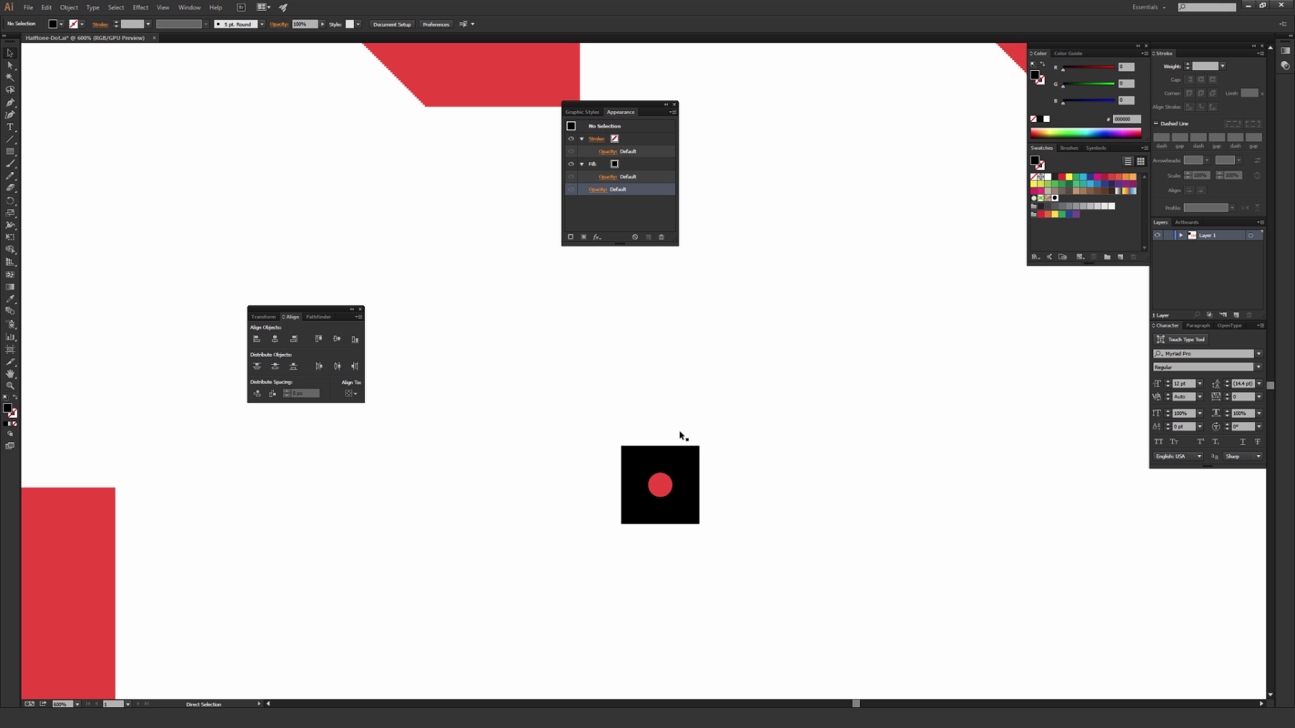
{"action": "left_click_drag", "start_coordinate": [755, 461], "coordinate": [685, 382]}
{"action": "left_click_drag", "start_coordinate": [487, 304], "coordinate": [656, 438]}
{"action": "left_click", "coordinate": [674, 488]}
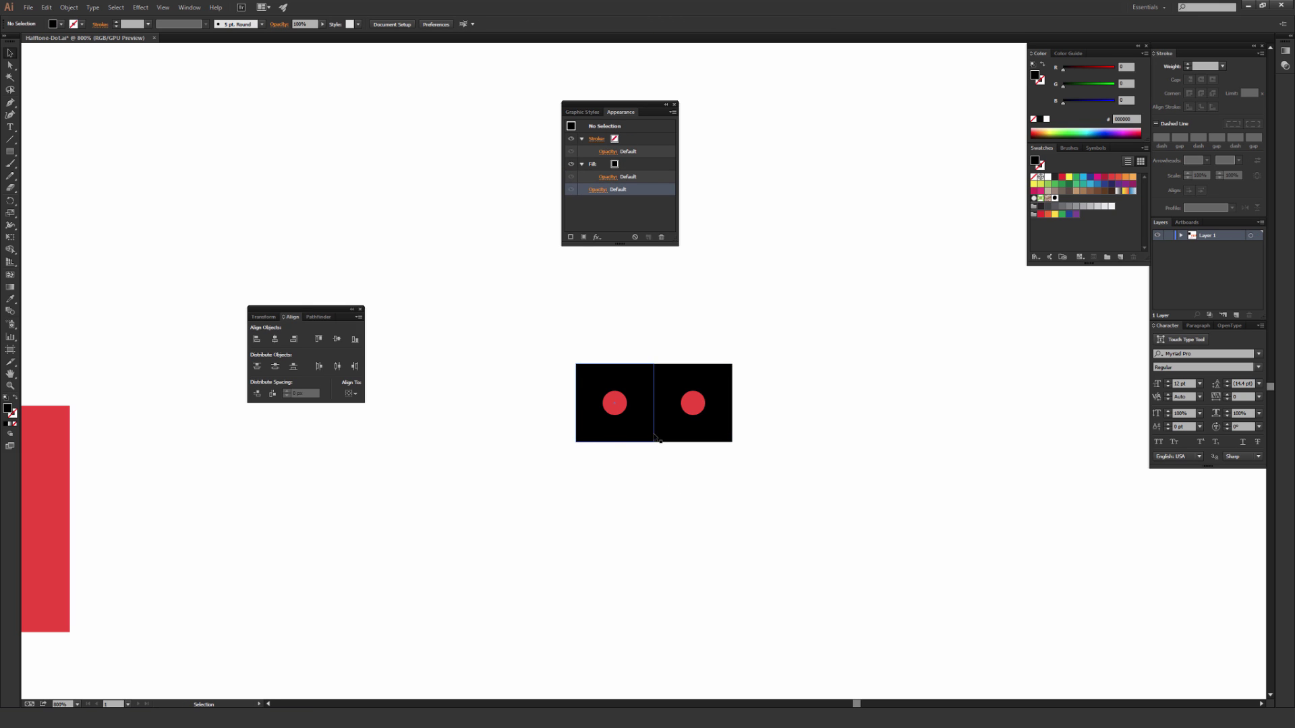
{"action": "left_click_drag", "start_coordinate": [766, 464], "coordinate": [681, 396]}
{"action": "key", "text": "Delete"}
{"action": "left_click_drag", "start_coordinate": [680, 344], "coordinate": [641, 375]}
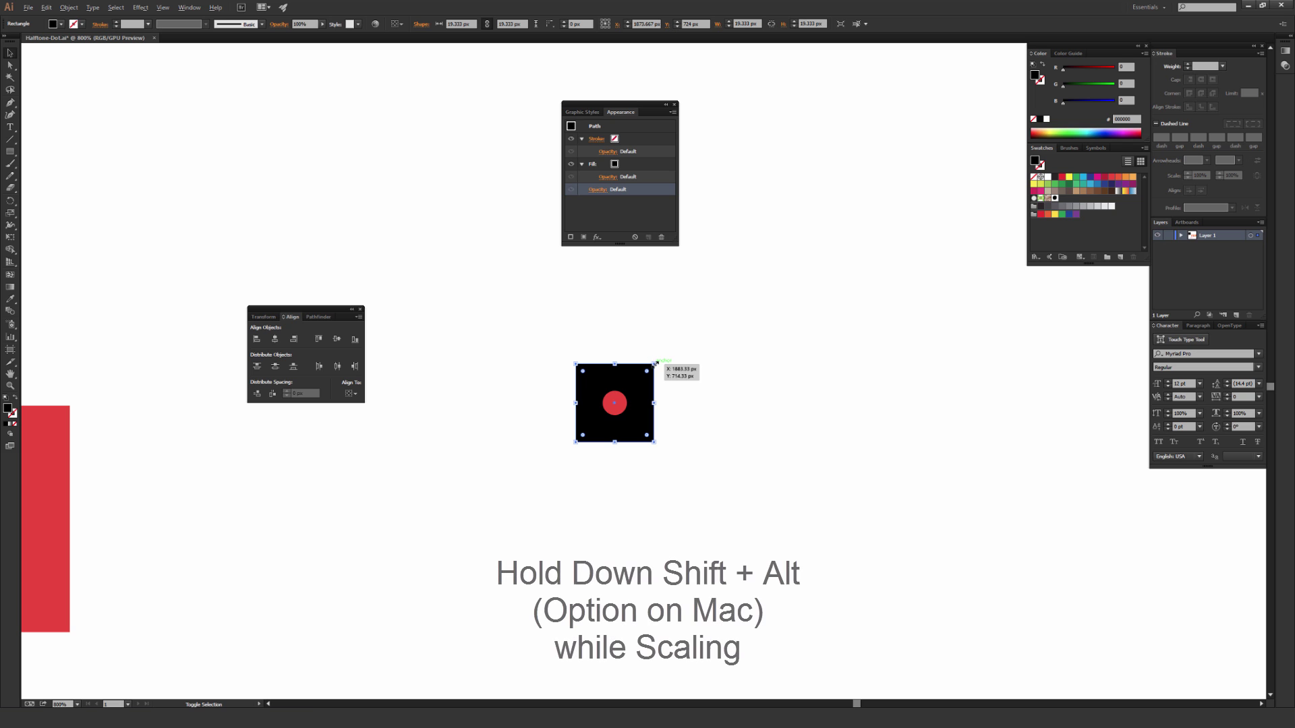
Scale the black square from its centre down to about 15.25 px around the red dot.
{"action": "left_click_drag", "start_coordinate": [653, 365], "coordinate": [681, 355]}
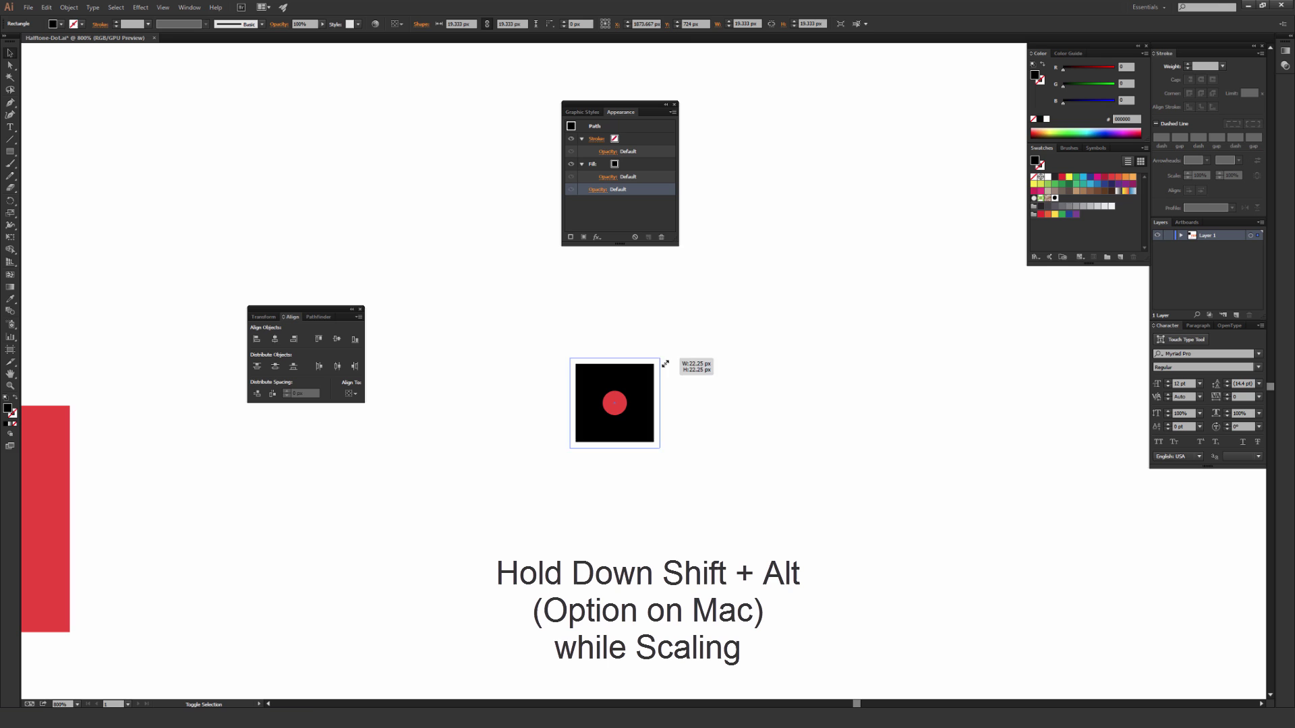
{"action": "left_click_drag", "start_coordinate": [665, 364], "coordinate": [652, 370]}
{"action": "left_click", "coordinate": [692, 409]}
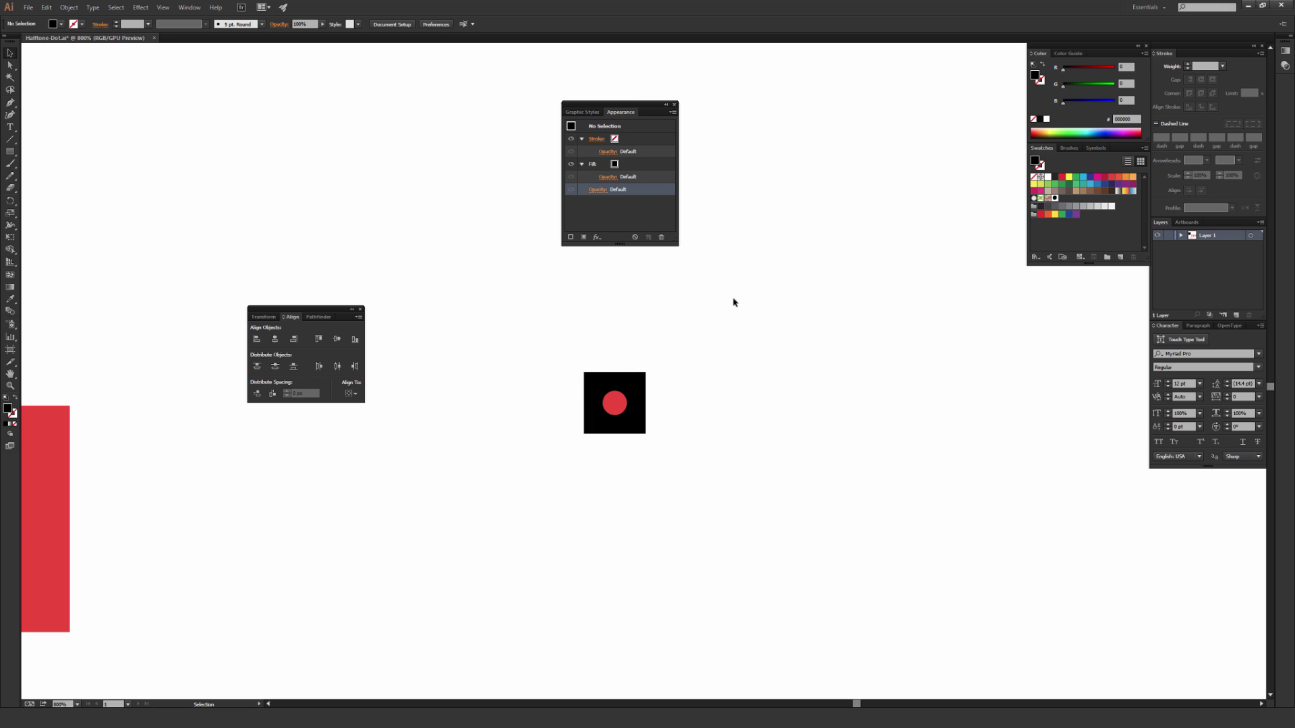
Set the square's fill to None so only the red dot stays visible.
{"action": "left_click", "coordinate": [593, 382]}
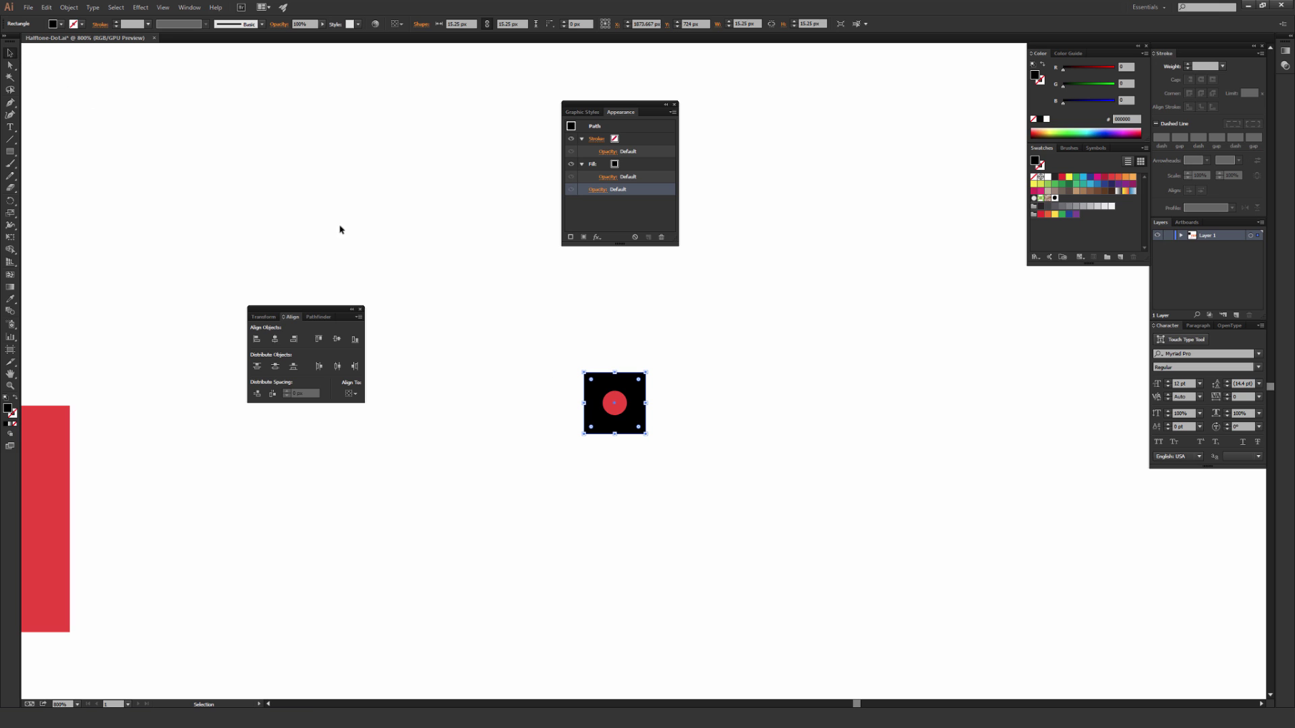
{"action": "left_click", "coordinate": [14, 425]}
{"action": "left_click", "coordinate": [15, 425]}
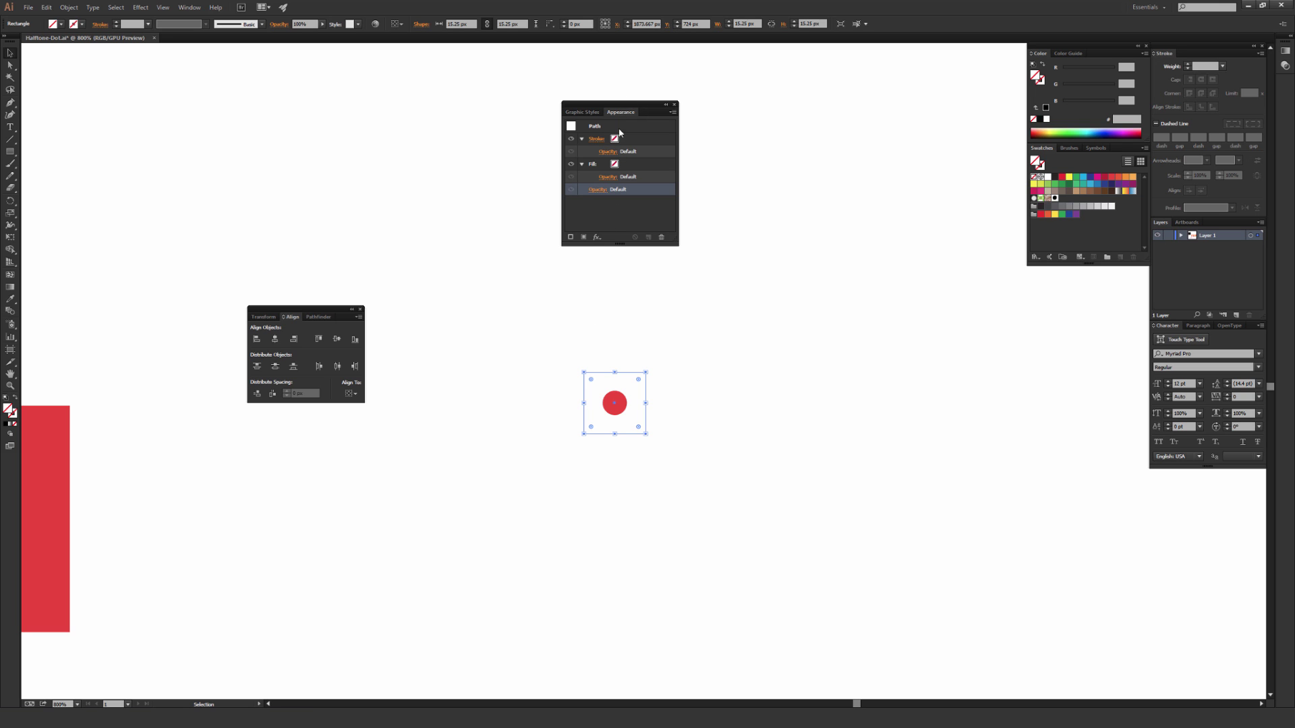
{"action": "left_click", "coordinate": [613, 164]}
{"action": "left_click", "coordinate": [613, 164]}
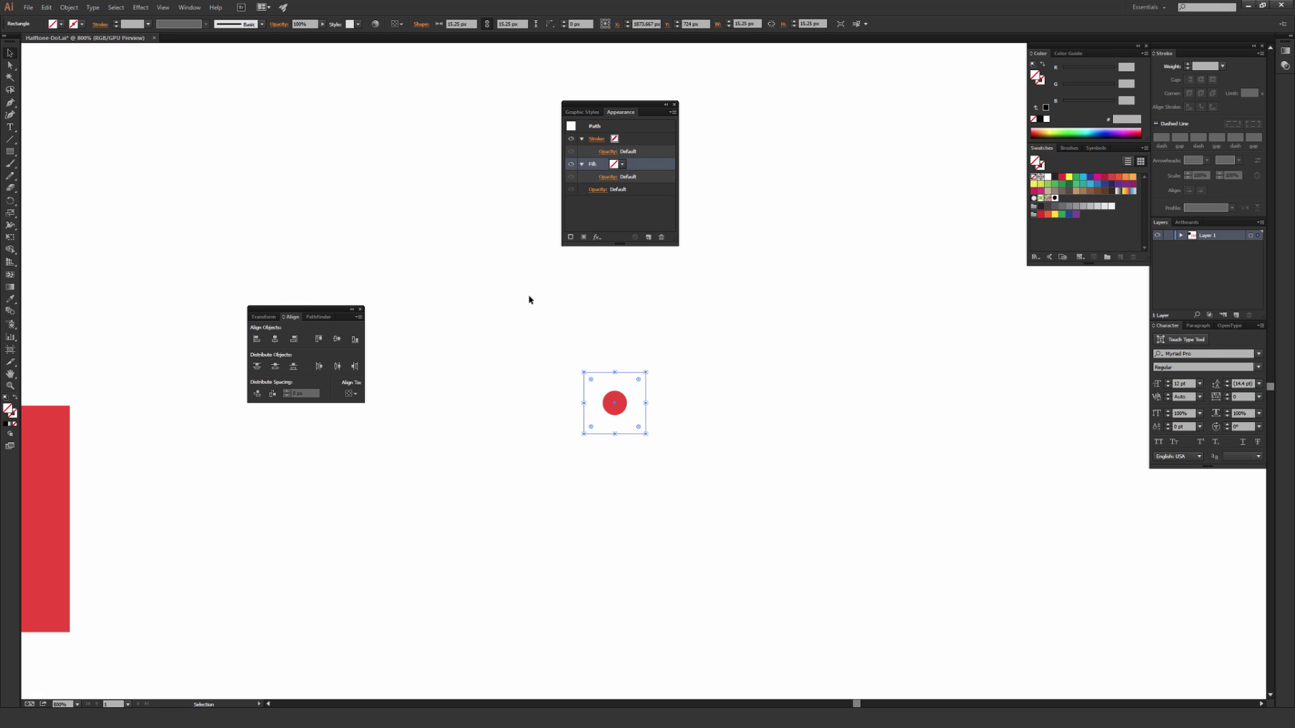
{"action": "left_click", "coordinate": [570, 344]}
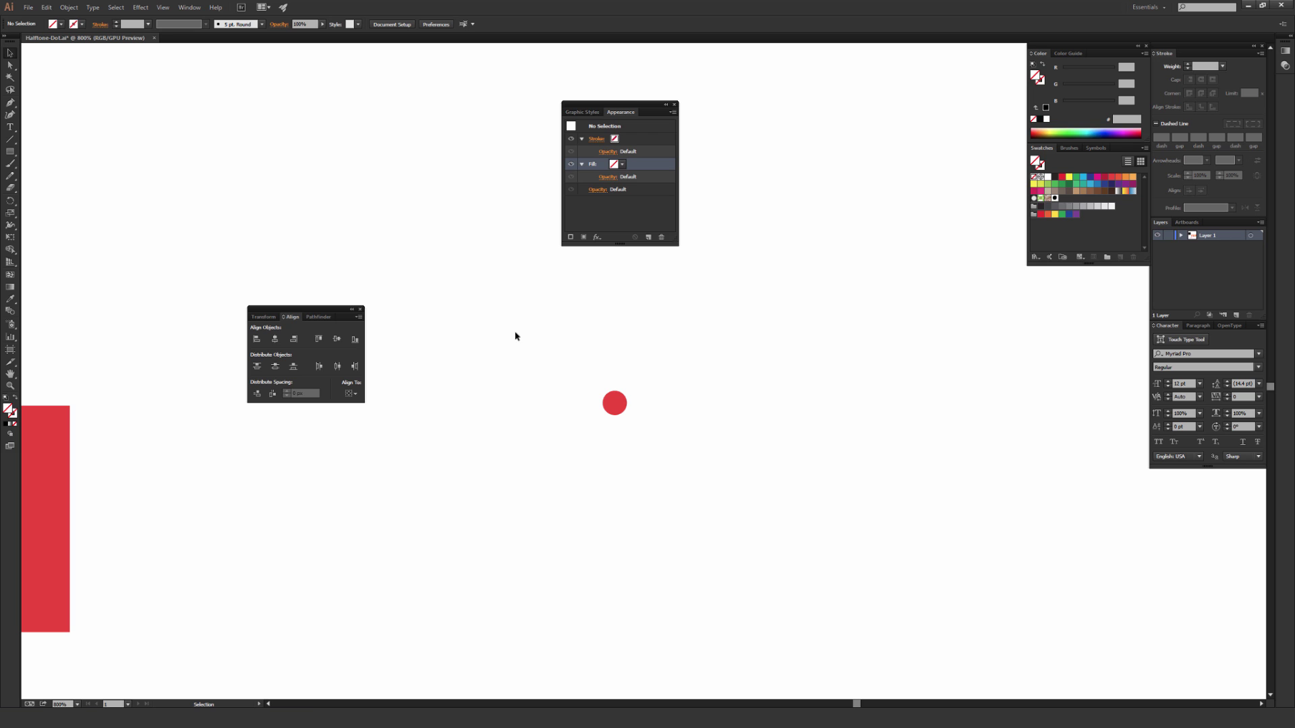
Drag the red dot and its invisible square into Swatches, creating New Pattern Swatch 1.
{"action": "left_click_drag", "start_coordinate": [468, 283], "coordinate": [762, 566]}
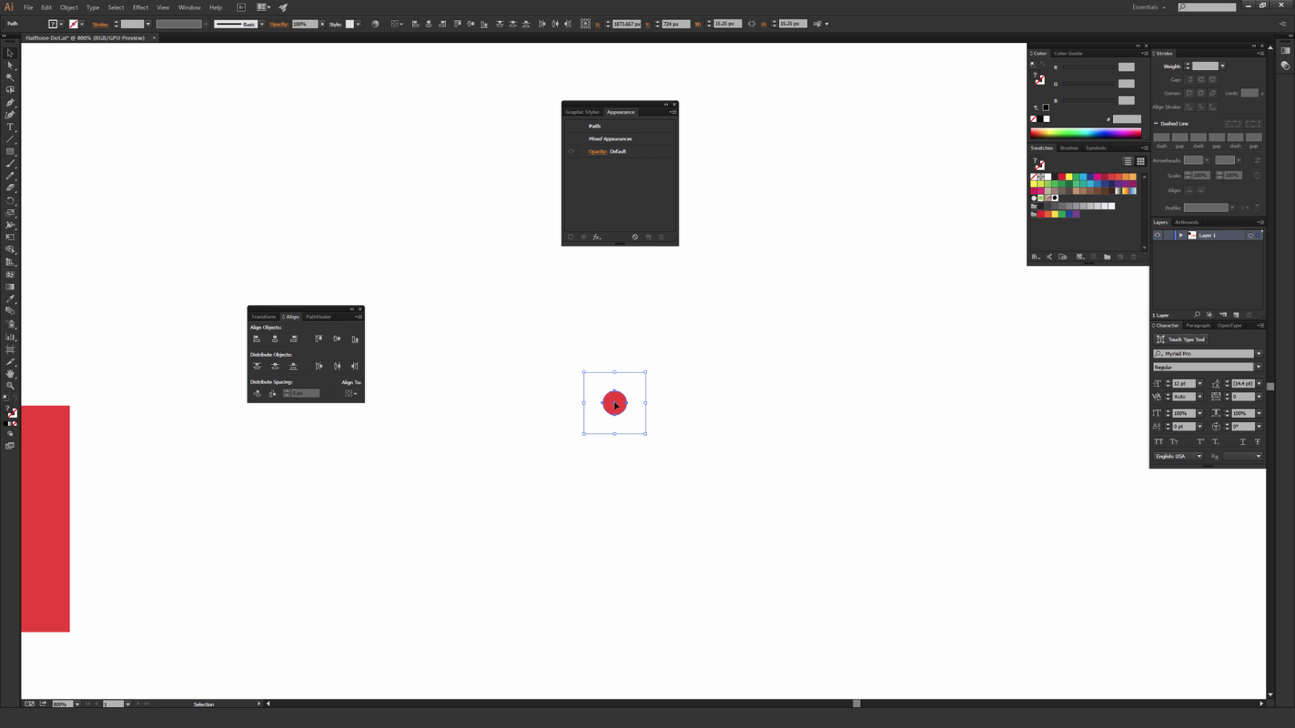
{"action": "left_click_drag", "start_coordinate": [616, 405], "coordinate": [1062, 199]}
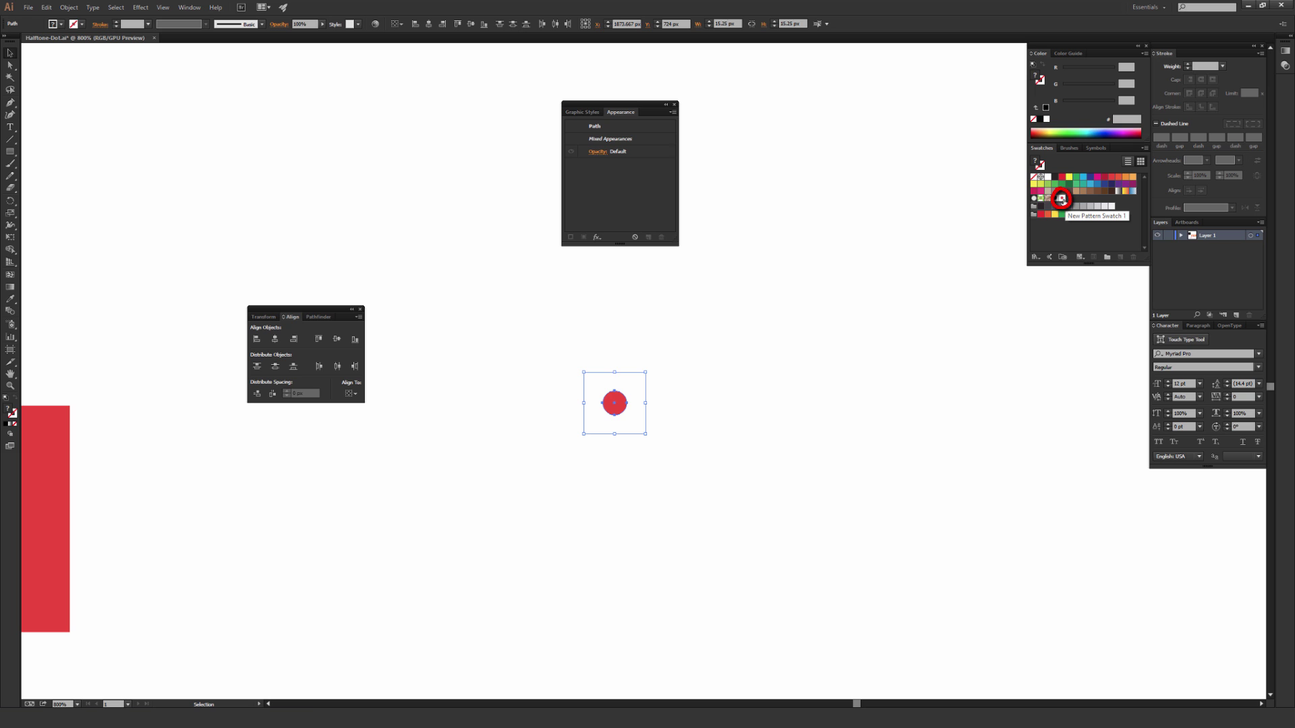
Fill the large square with New Pattern Swatch 1 to preview the red dot grid.
{"action": "key", "text": "ctrl+shift+a"}
{"action": "key", "text": "ctrl+minus"}
{"action": "key", "text": "ctrl+minus"}
{"action": "key", "text": "ctrl+minus"}
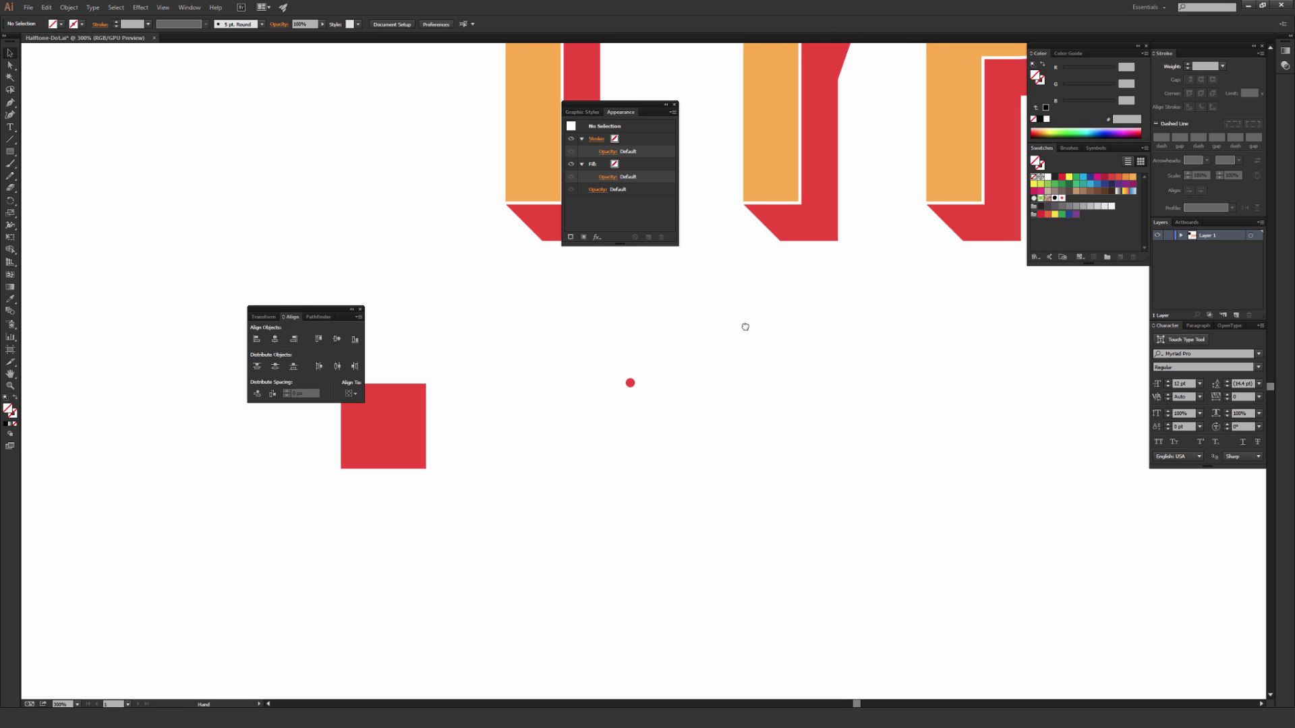
{"action": "mouse_move", "coordinate": [745, 326]}
{"action": "left_mouse_down"}
{"action": "mouse_move", "coordinate": [587, 285]}
{"action": "mouse_move", "coordinate": [862, 606]}
{"action": "left_mouse_up"}
{"action": "key", "text": "m"}
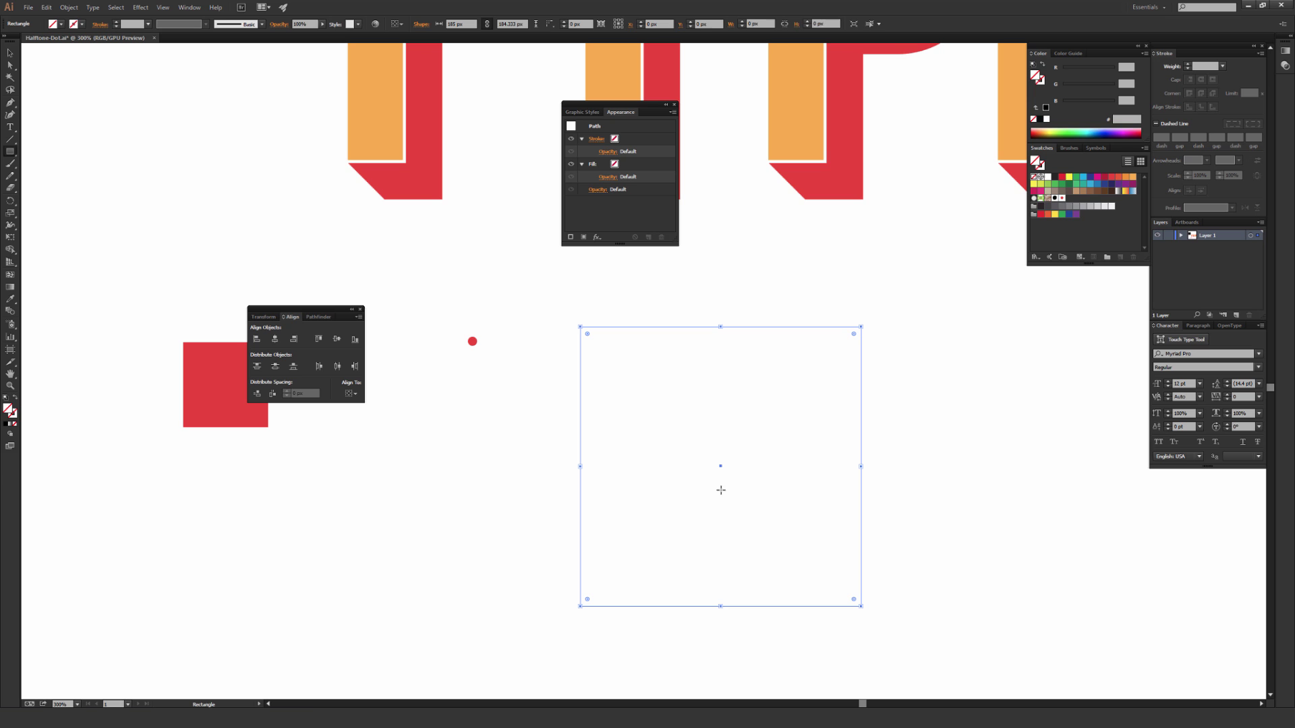
{"action": "key", "text": "v"}
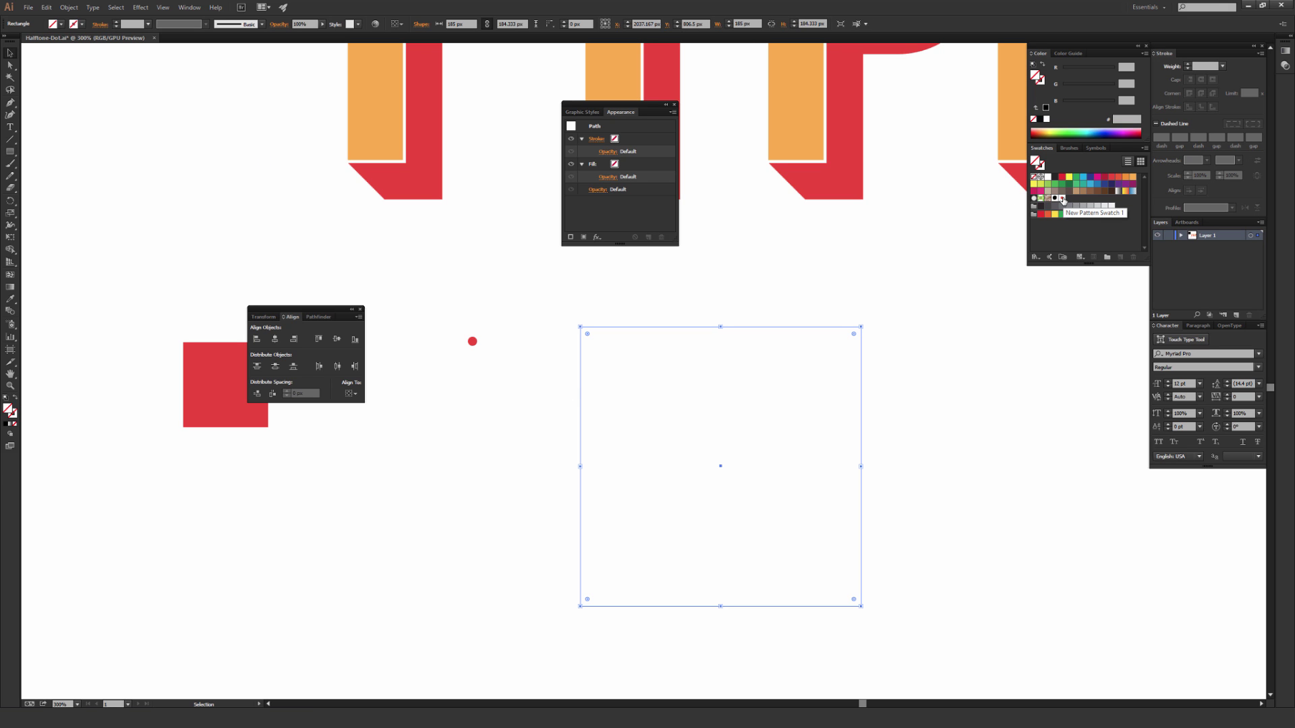
{"action": "left_click", "coordinate": [1062, 199]}
{"action": "left_click", "coordinate": [927, 385]}
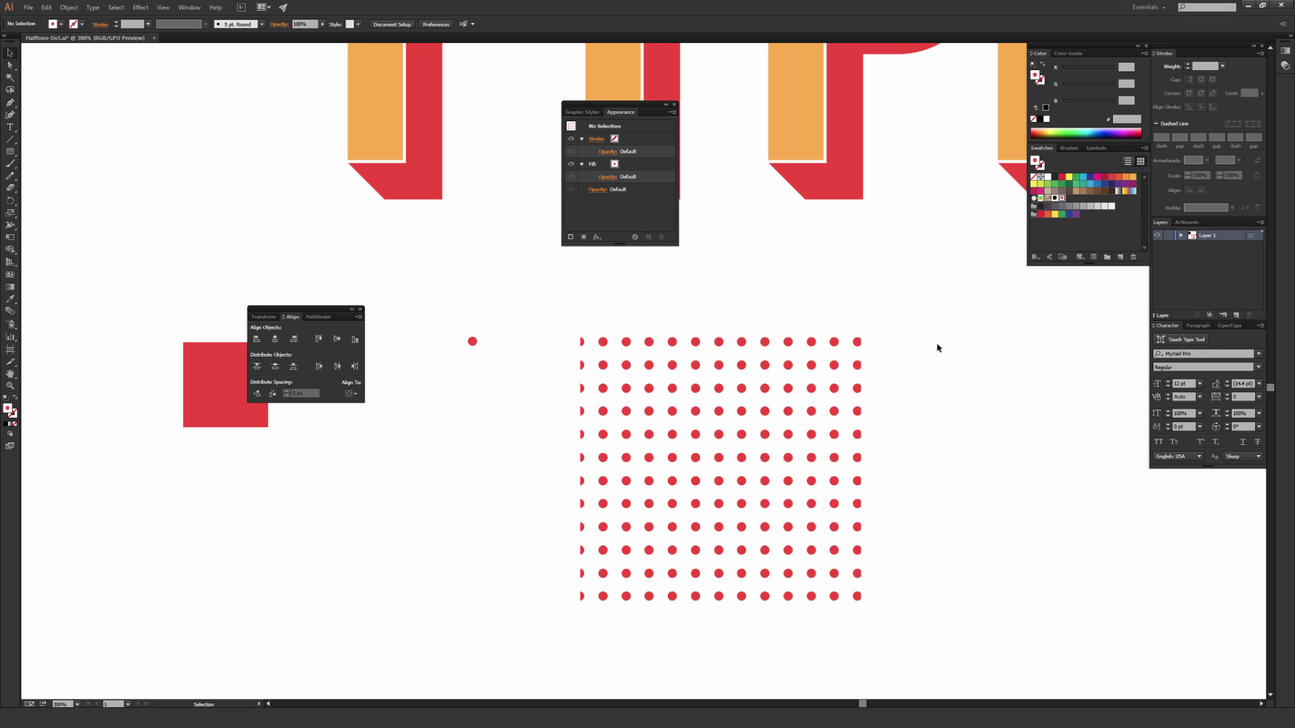
{"action": "left_click_drag", "start_coordinate": [803, 406], "coordinate": [760, 430]}
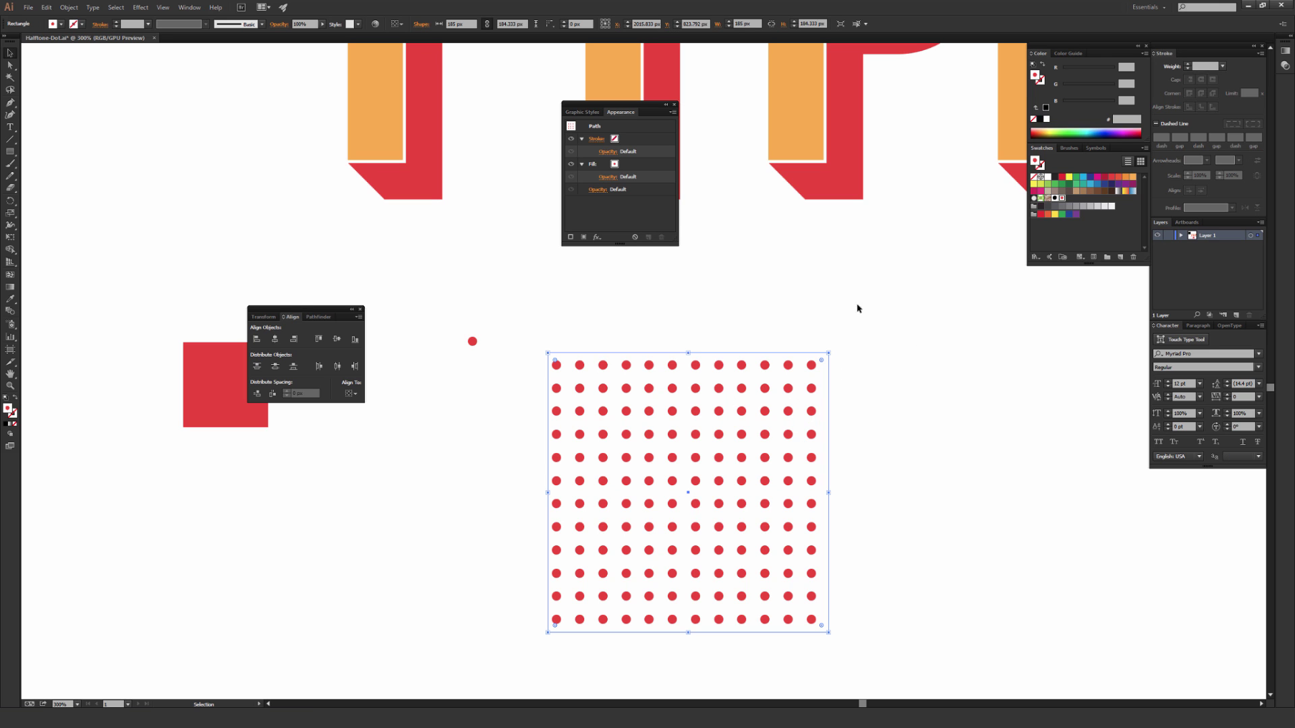
Select the TYPE text and add a new red fill on top of its appearance stack.
{"action": "left_click", "coordinate": [928, 358]}
{"action": "key", "text": "ctrl+minus"}
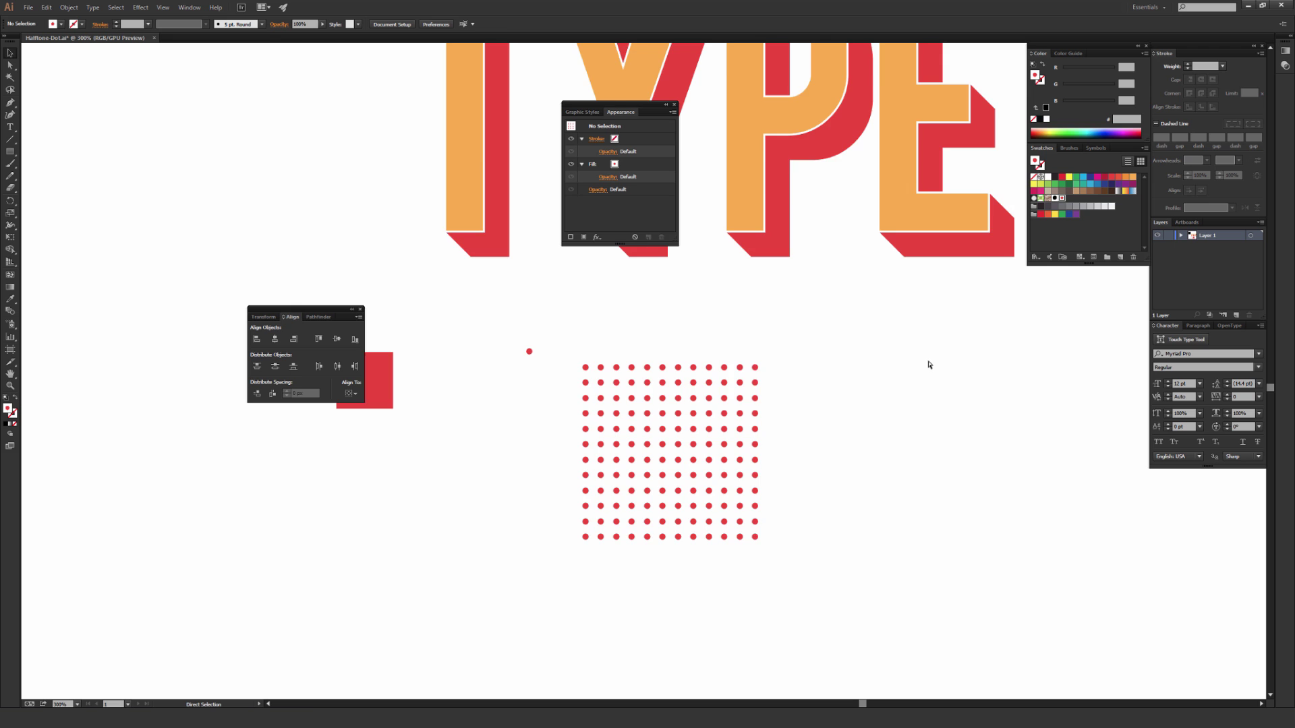
{"action": "key", "text": "ctrl+minus"}
{"action": "left_click_drag", "start_coordinate": [834, 293], "coordinate": [850, 542]}
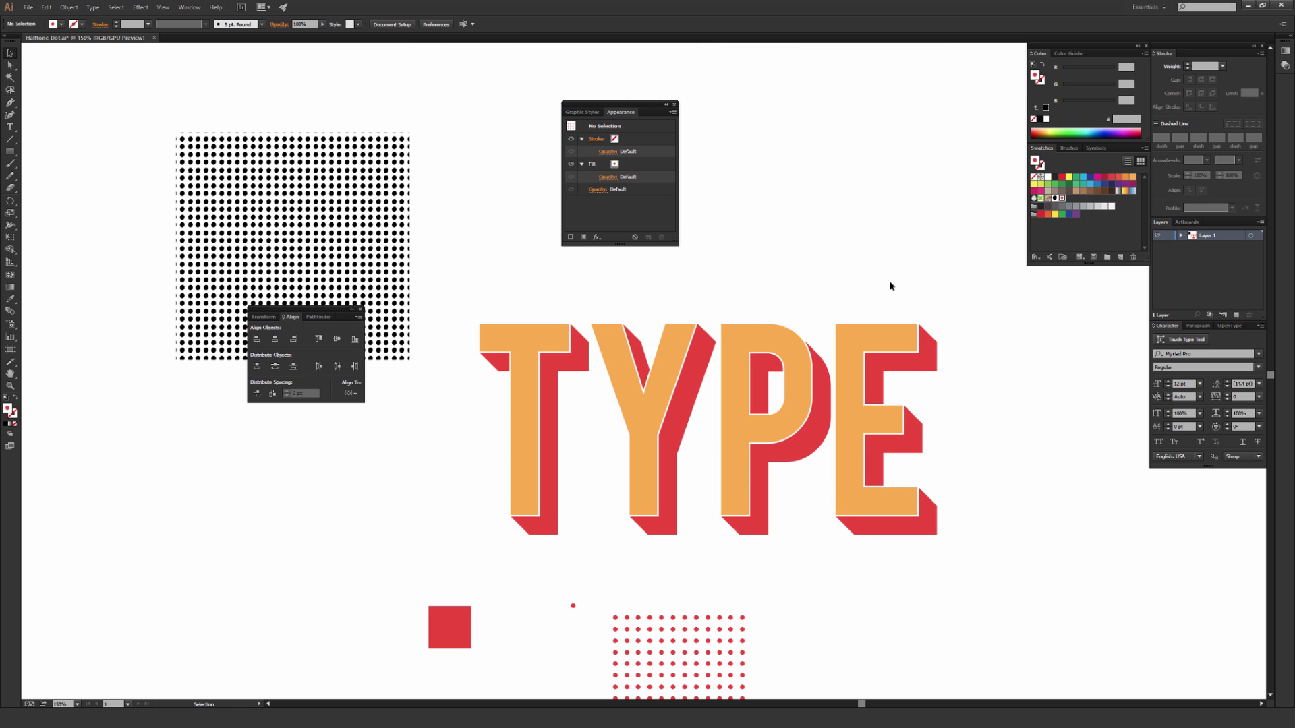
{"action": "left_click", "coordinate": [753, 497]}
{"action": "key", "text": "ctrl+plus"}
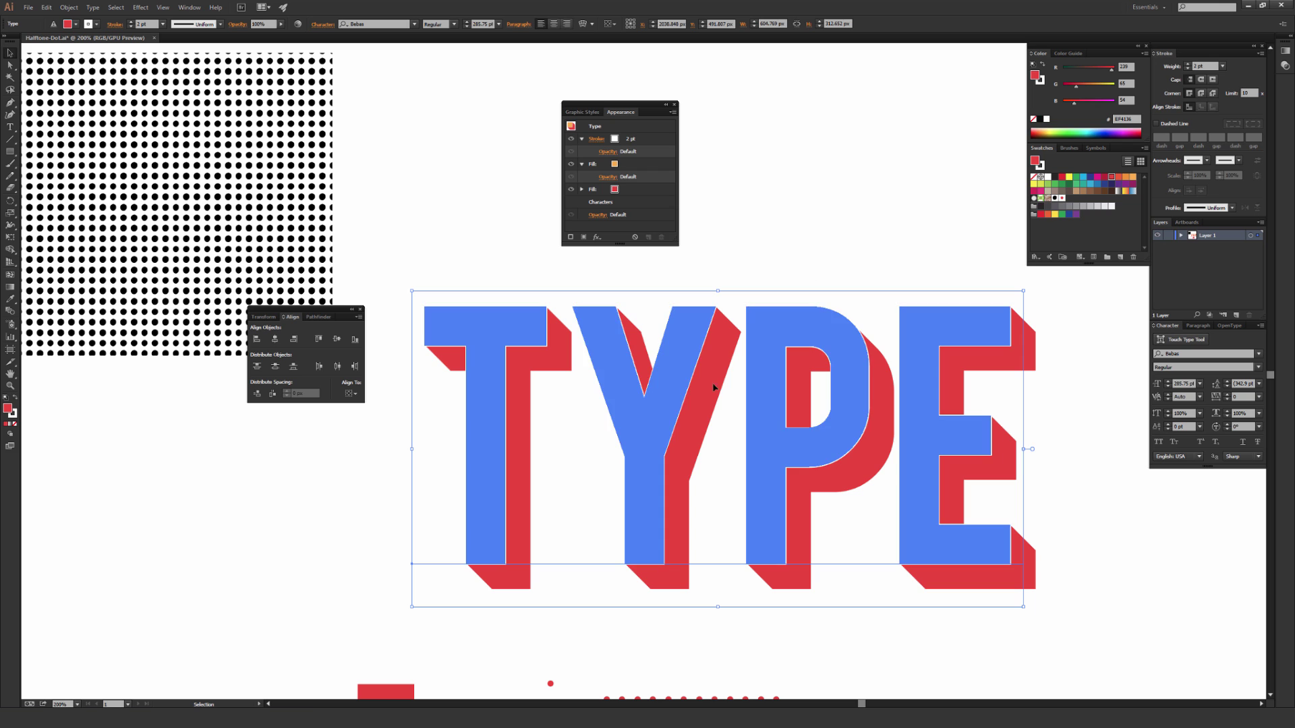
{"action": "key", "text": "space"}
{"action": "left_click_drag", "start_coordinate": [847, 229], "coordinate": [829, 229]}
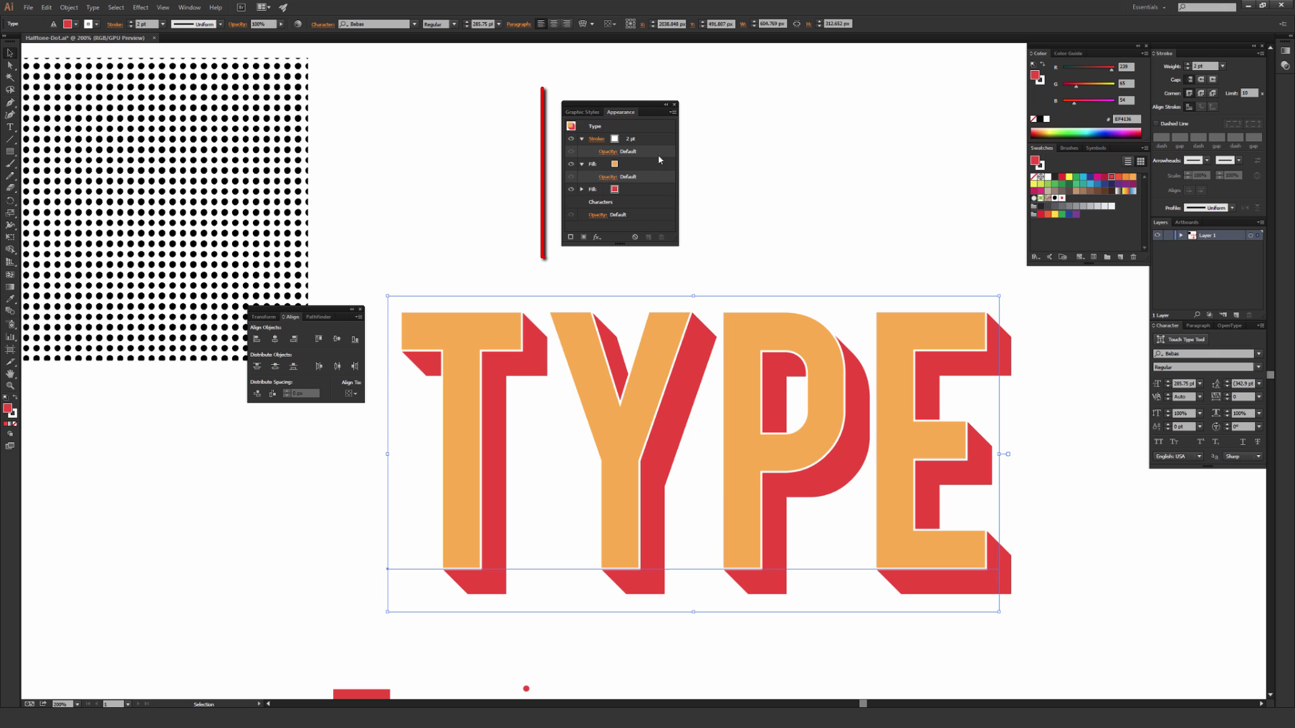
{"action": "left_click", "coordinate": [584, 240]}
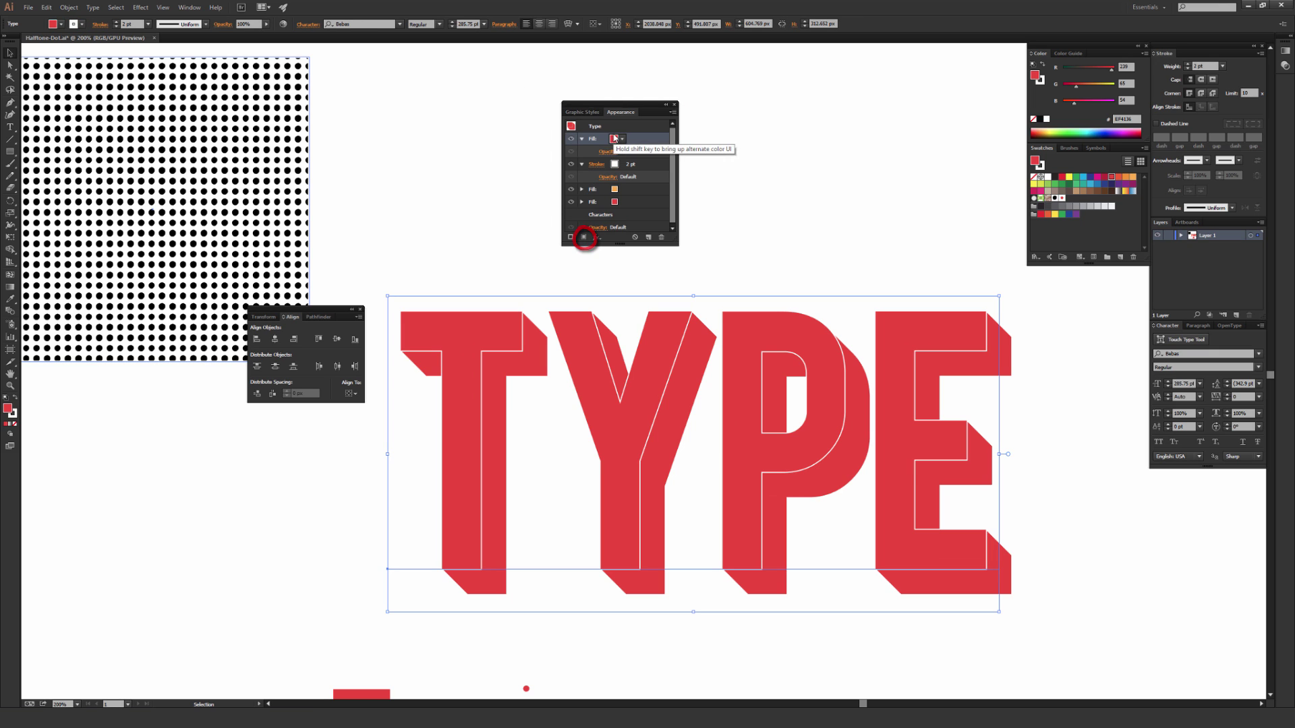
{"action": "mouse_move", "coordinate": [648, 141]}
{"action": "left_mouse_down"}
{"action": "mouse_move", "coordinate": [645, 196]}
{"action": "mouse_move", "coordinate": [647, 150]}
{"action": "left_mouse_up"}
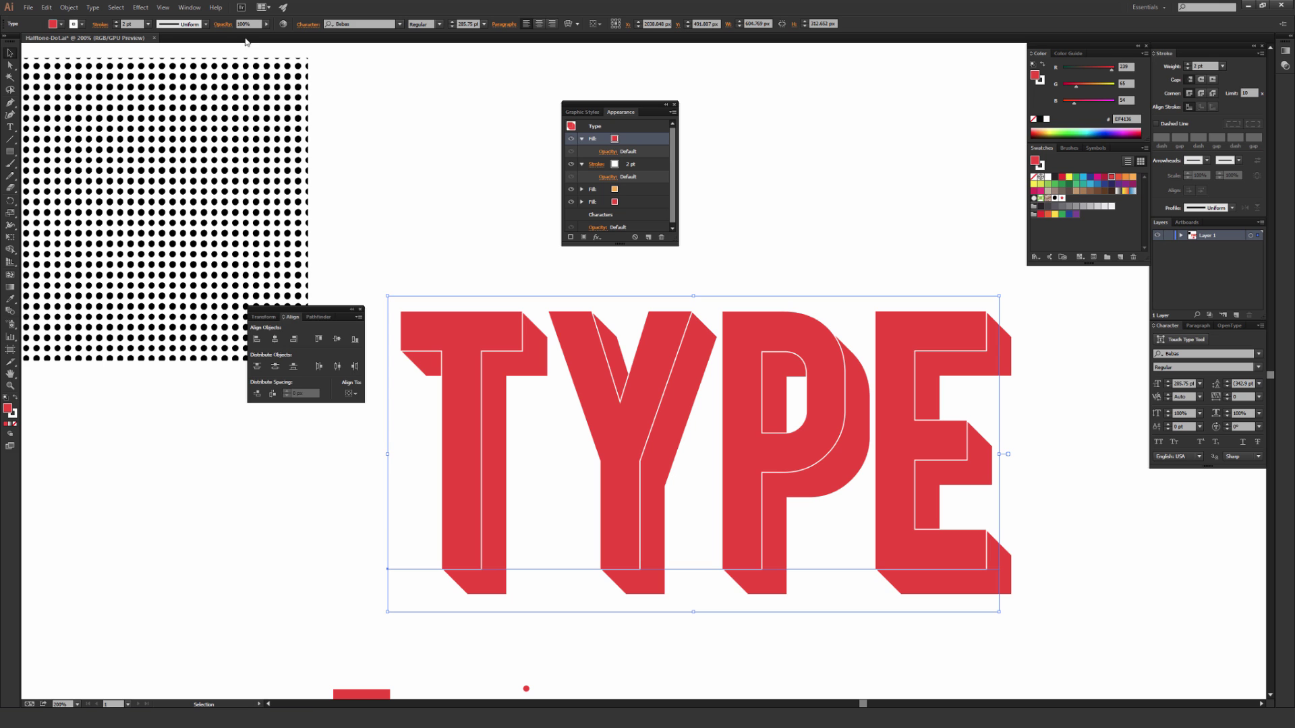
{"action": "left_click", "coordinate": [189, 7]}
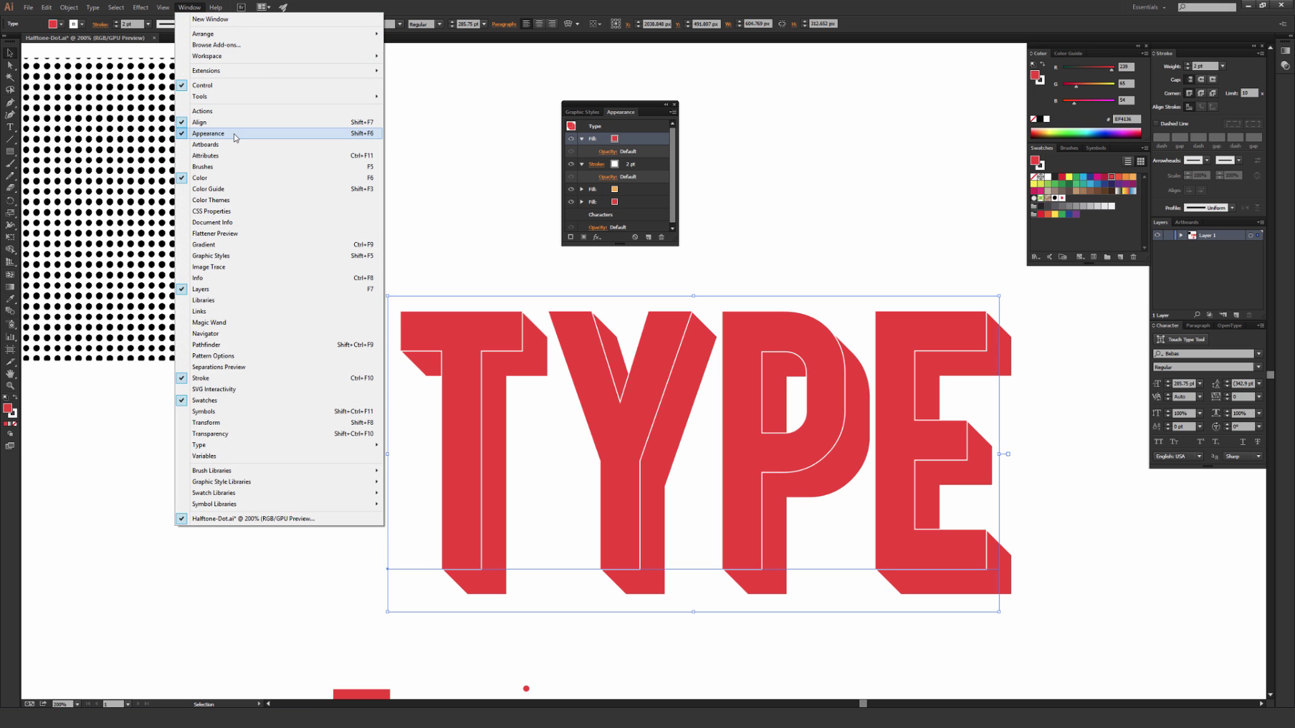
{"action": "left_click", "coordinate": [297, 123]}
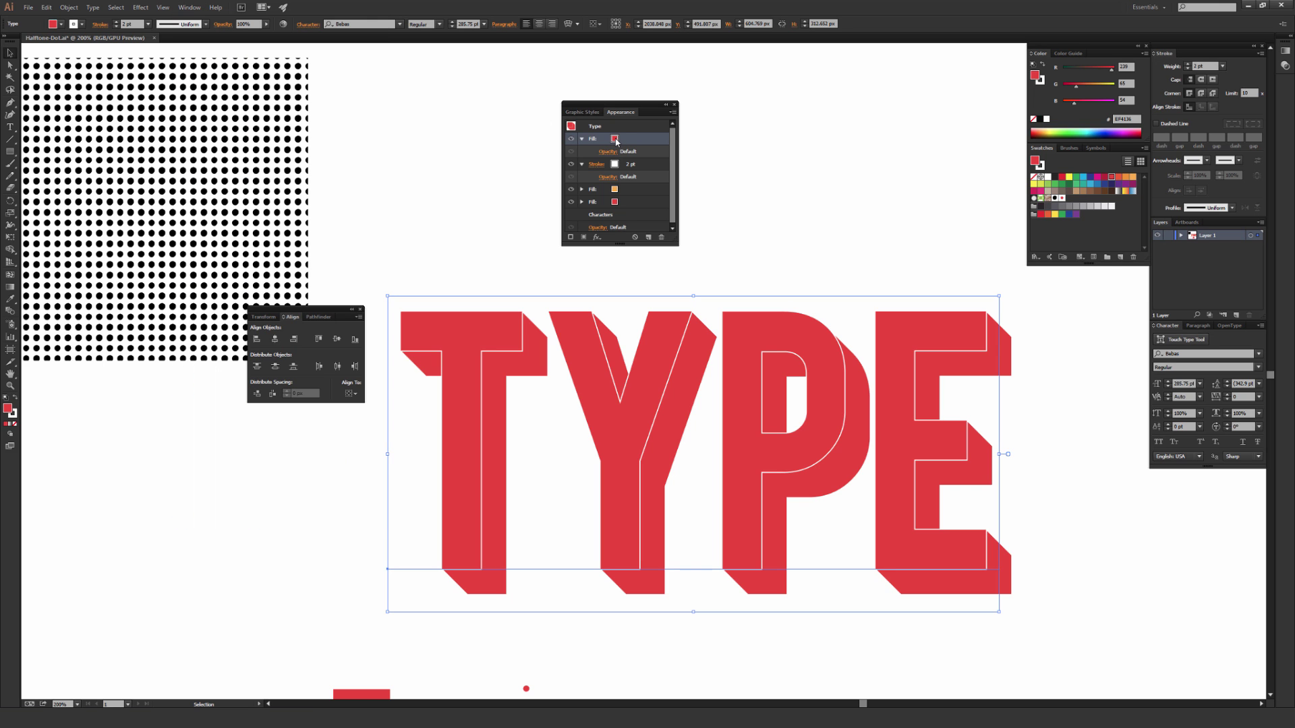
Set the new fill to New Pattern Swatch 1 and move it below the stroke.
{"action": "left_click", "coordinate": [615, 140]}
{"action": "left_click", "coordinate": [615, 140]}
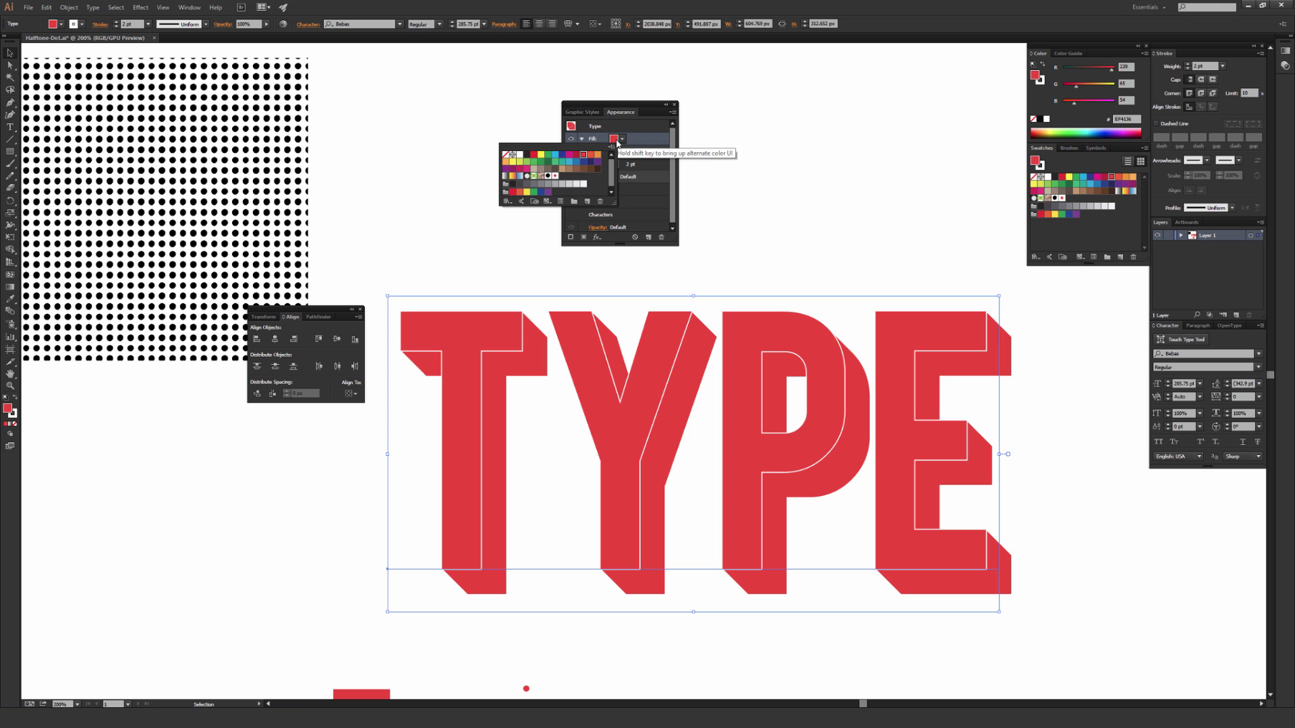
{"action": "left_click", "coordinate": [556, 177]}
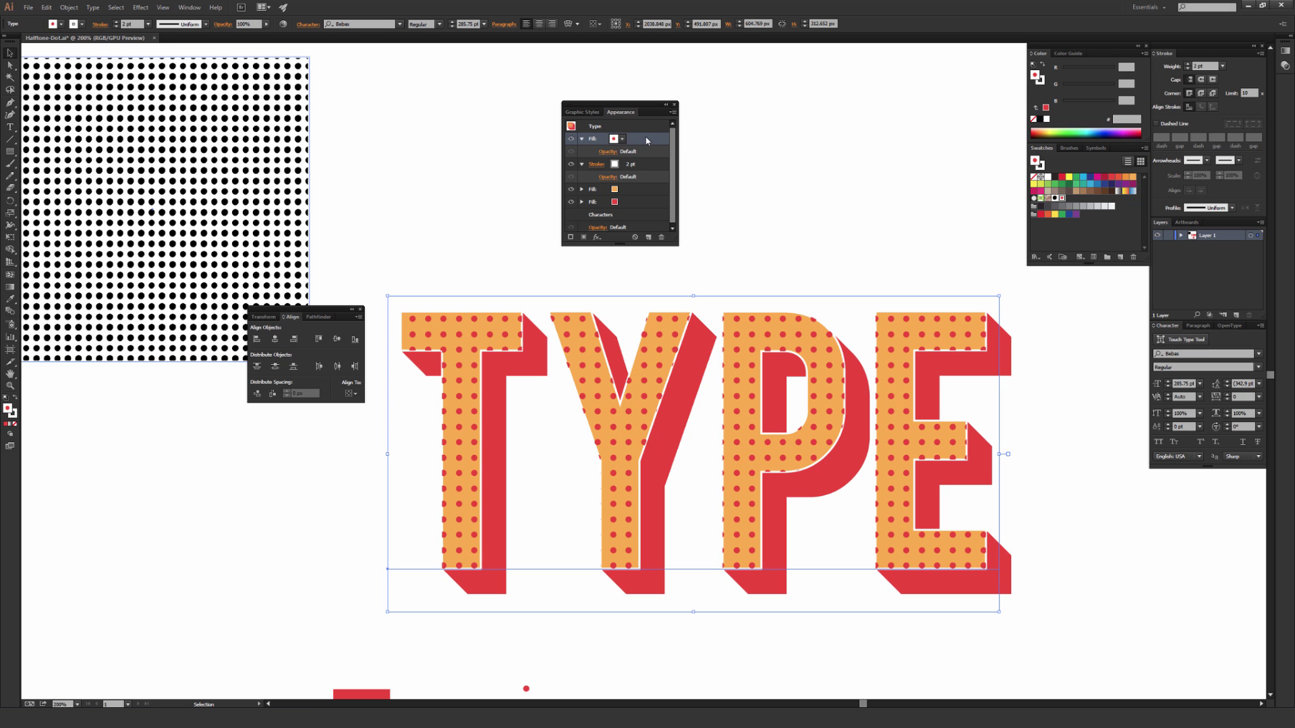
{"action": "left_click_drag", "start_coordinate": [646, 141], "coordinate": [641, 183]}
{"action": "left_click", "coordinate": [466, 196]}
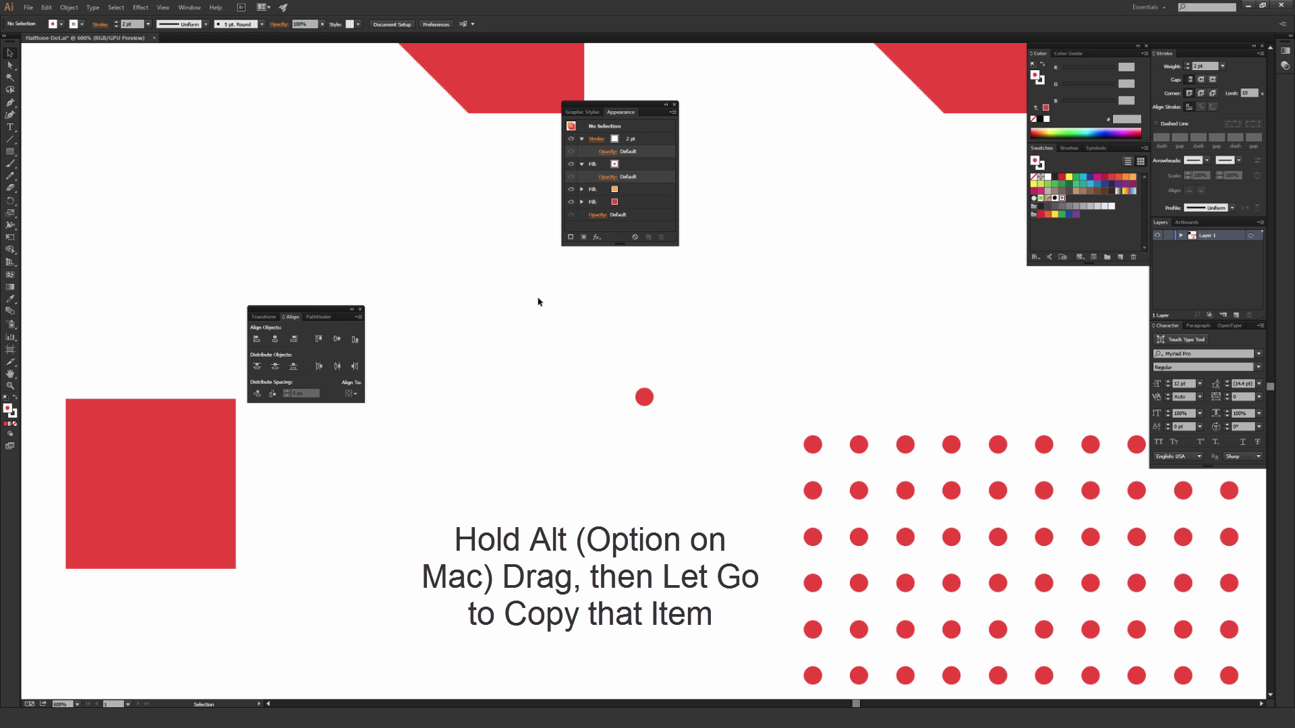
Duplicate the lone red dot, placing the copy to its left.
{"action": "left_click_drag", "start_coordinate": [533, 290], "coordinate": [695, 447]}
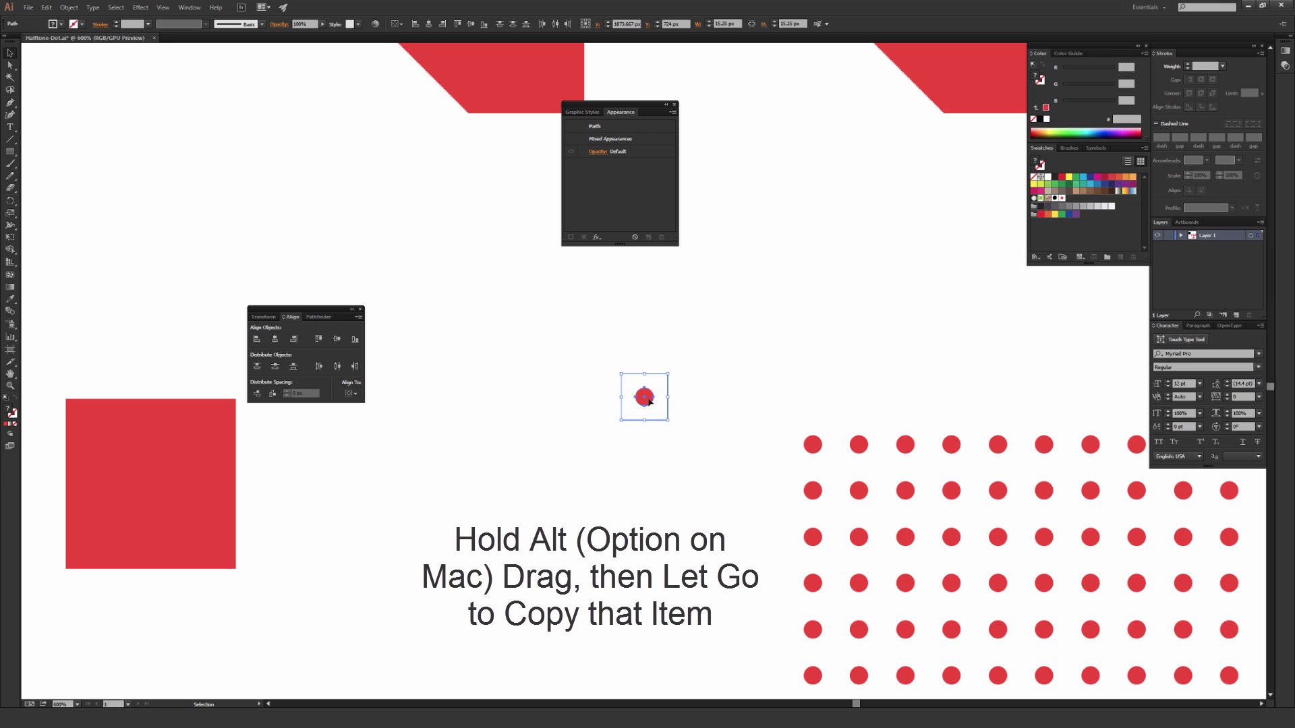
{"action": "left_click_drag", "start_coordinate": [650, 402], "coordinate": [511, 403]}
{"action": "left_click", "coordinate": [511, 340]}
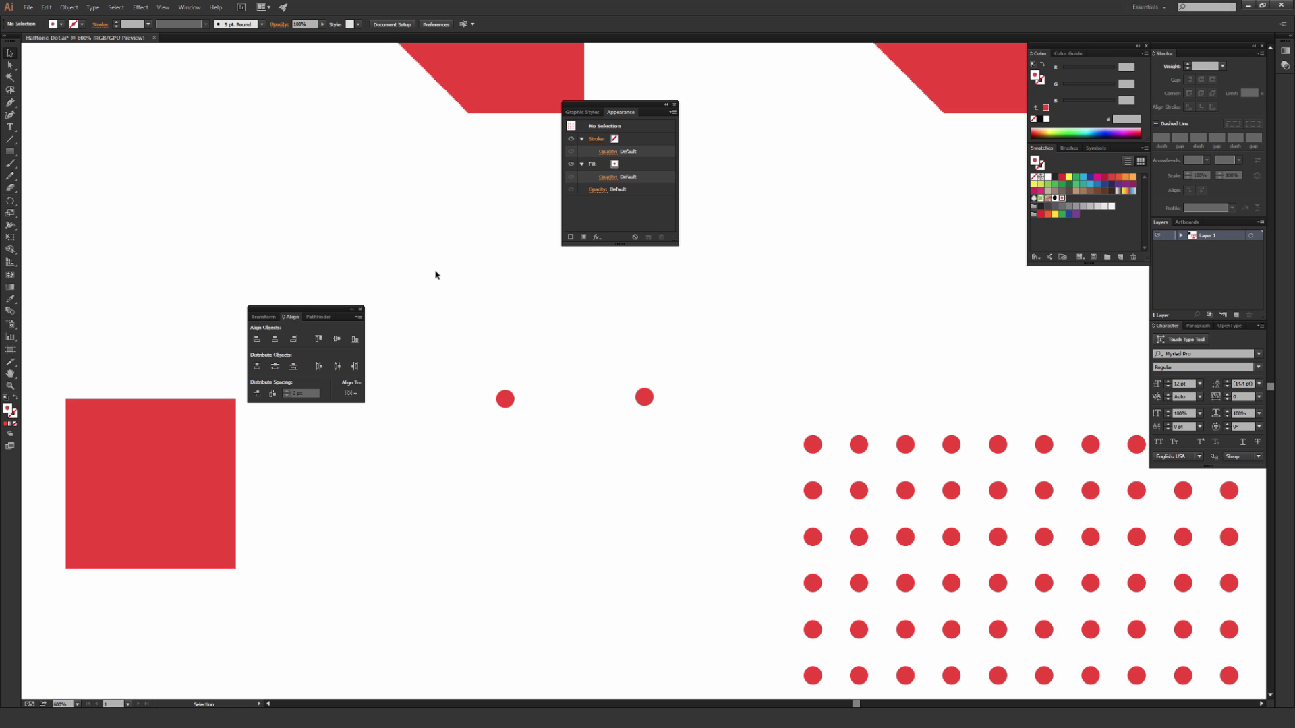
Scale the copied red dot down from its centre to about 9.667 px.
{"action": "left_click_drag", "start_coordinate": [435, 273], "coordinate": [548, 465]}
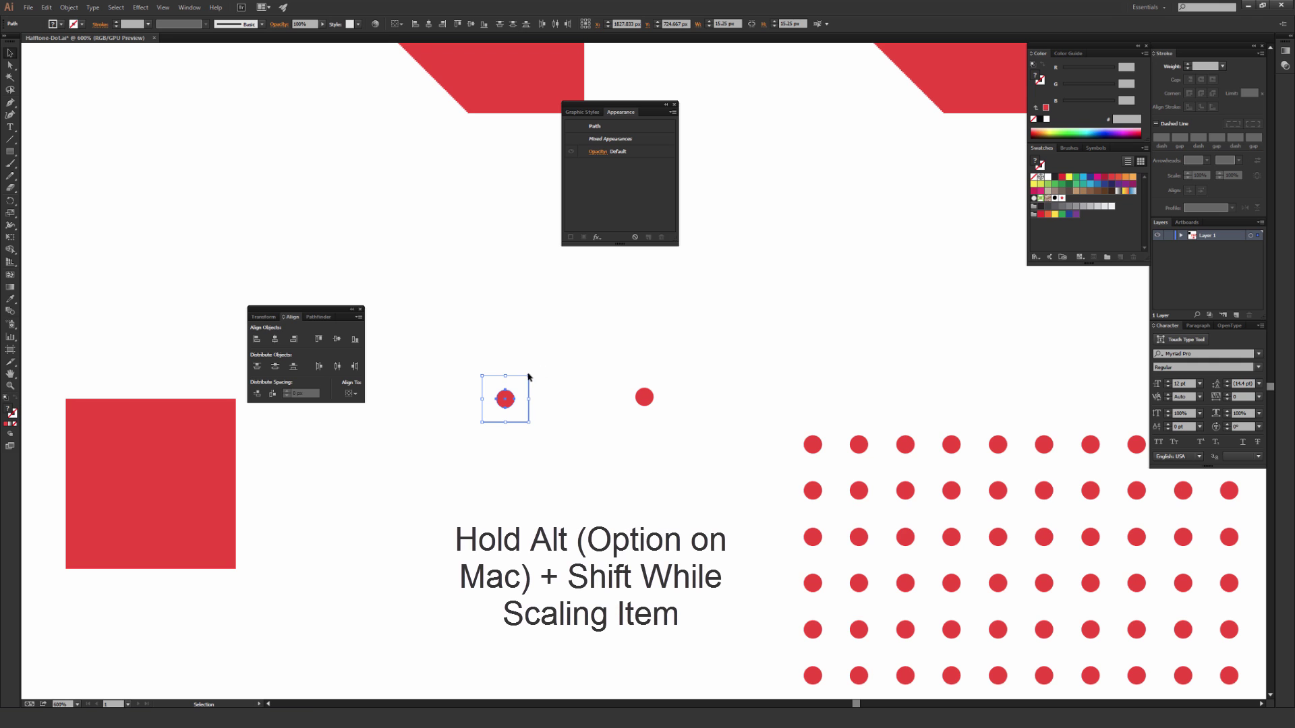
{"action": "left_click_drag", "start_coordinate": [529, 376], "coordinate": [1072, 202]}
{"action": "left_click", "coordinate": [505, 443]}
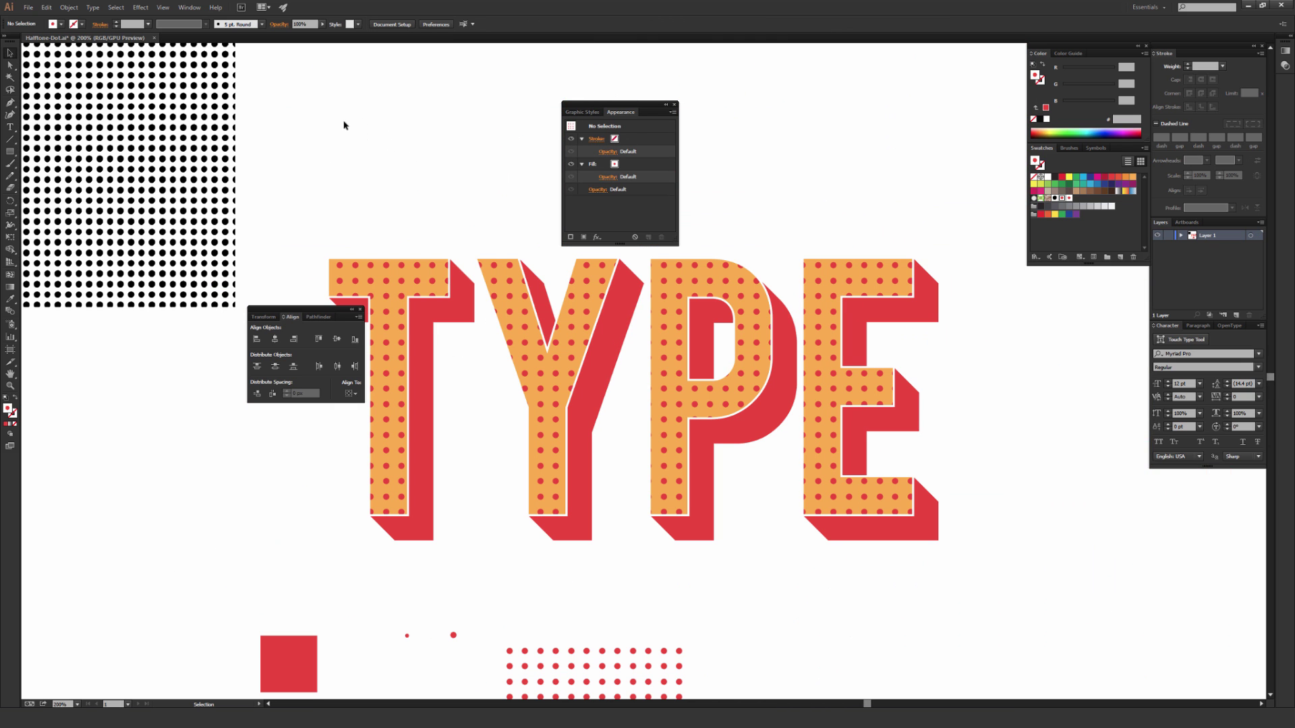
Change the TYPE pattern fill to New Pattern Swatch 2, then deselect and zoom out.
{"action": "left_click_drag", "start_coordinate": [339, 116], "coordinate": [570, 421]}
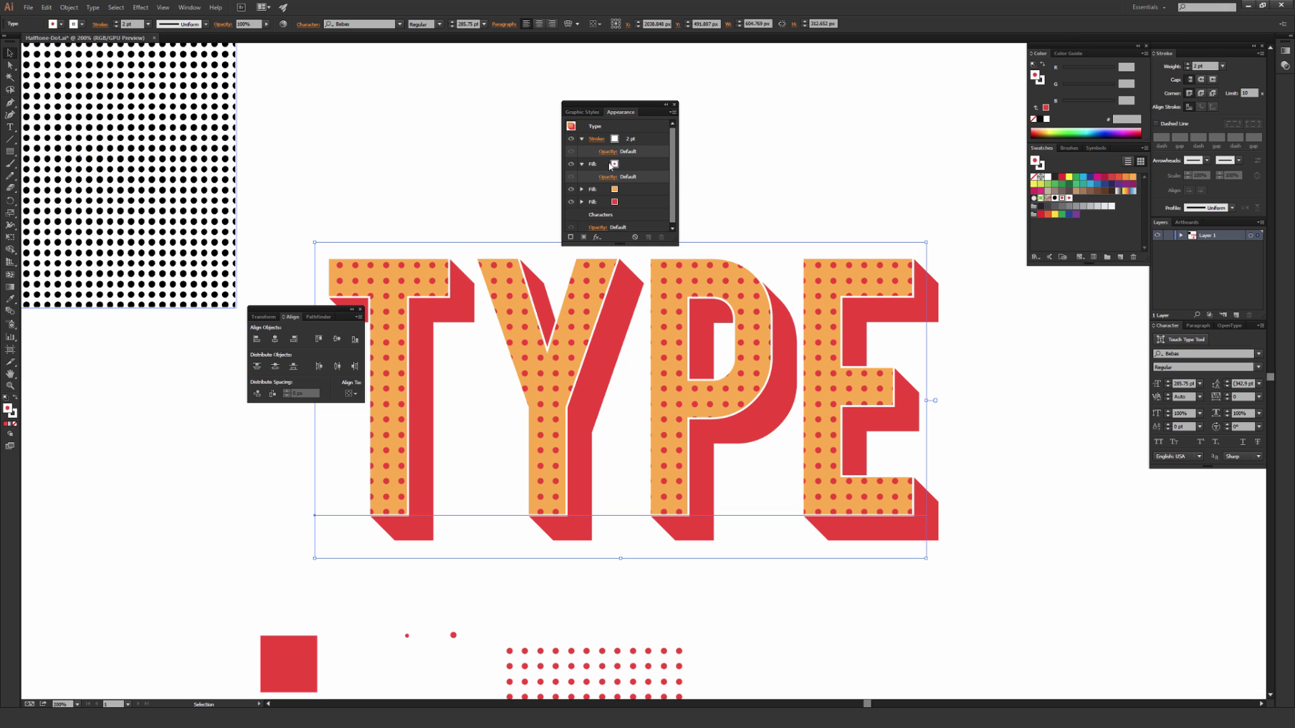
{"action": "left_click", "coordinate": [614, 166]}
{"action": "left_click", "coordinate": [613, 164]}
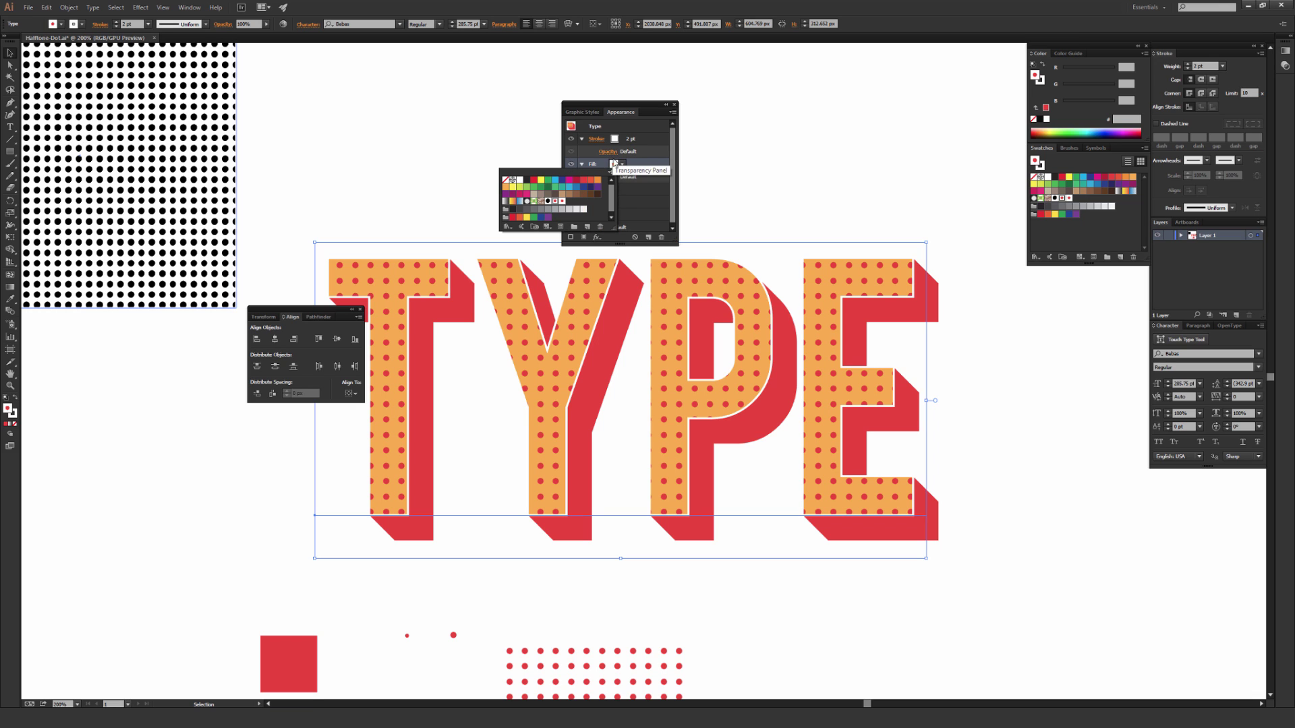
{"action": "left_click", "coordinate": [563, 202]}
{"action": "key", "text": "ctrl+shift+a"}
{"action": "key", "text": "ctrl+minus"}
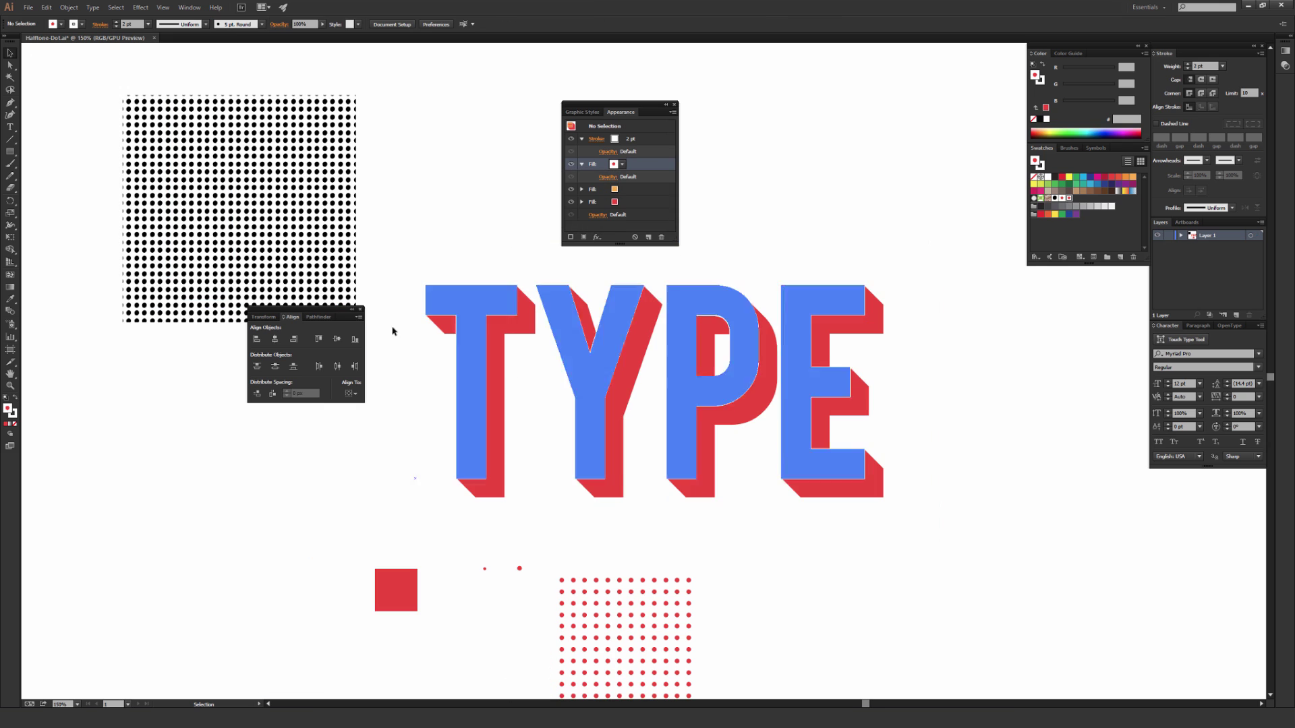